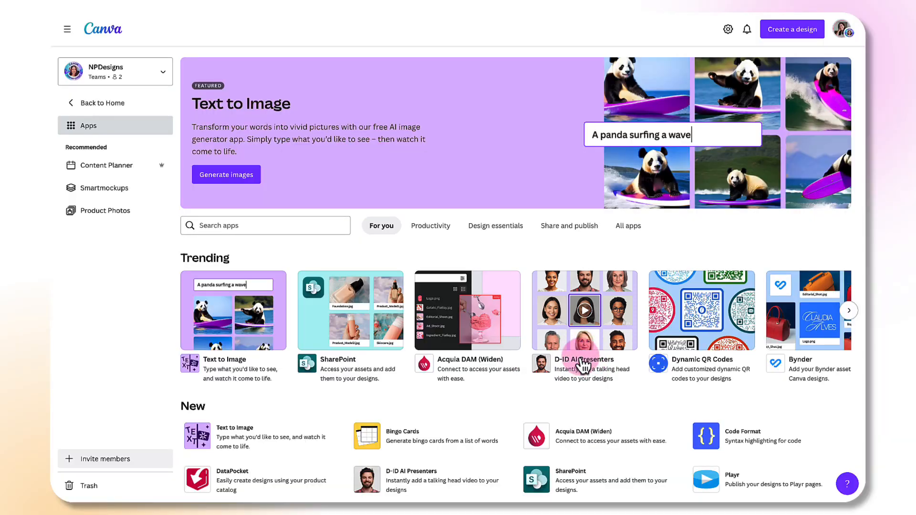
# - Choose to use the D-ID AI Presenters app in an existing design and search the project folders for "d-id"
pyautogui.click(555, 338)
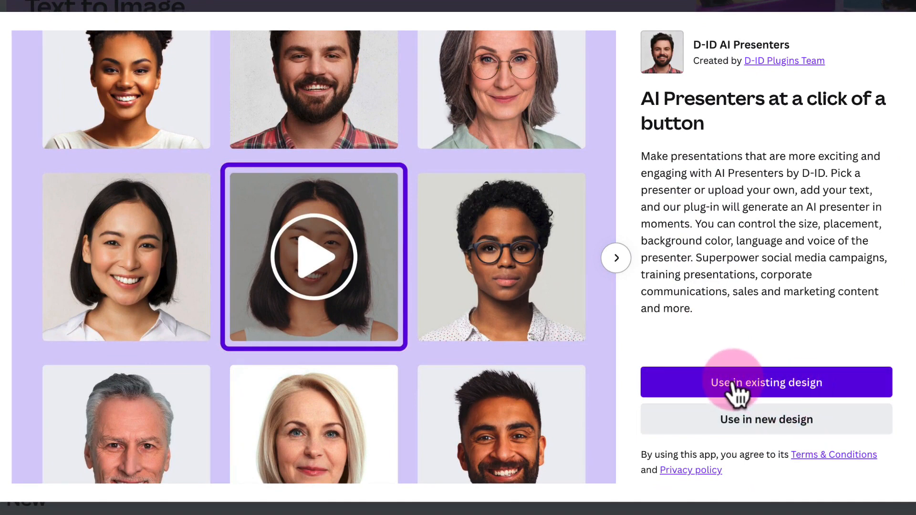
pyautogui.click(785, 385)
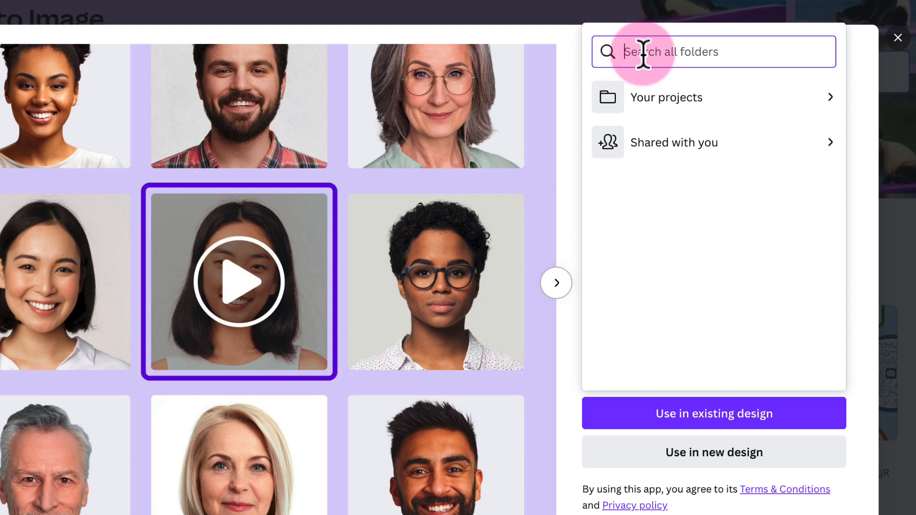
pyautogui.click(674, 98)
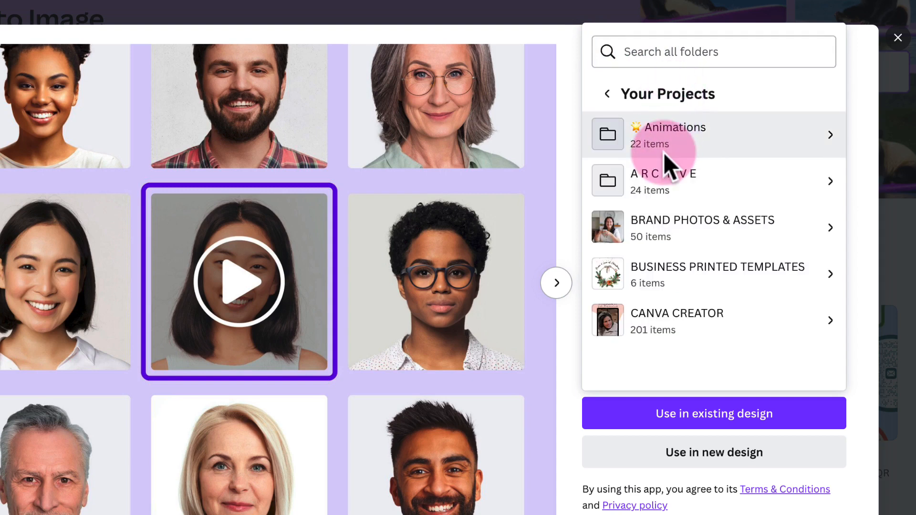
pyautogui.scroll(-7, 663, 152)
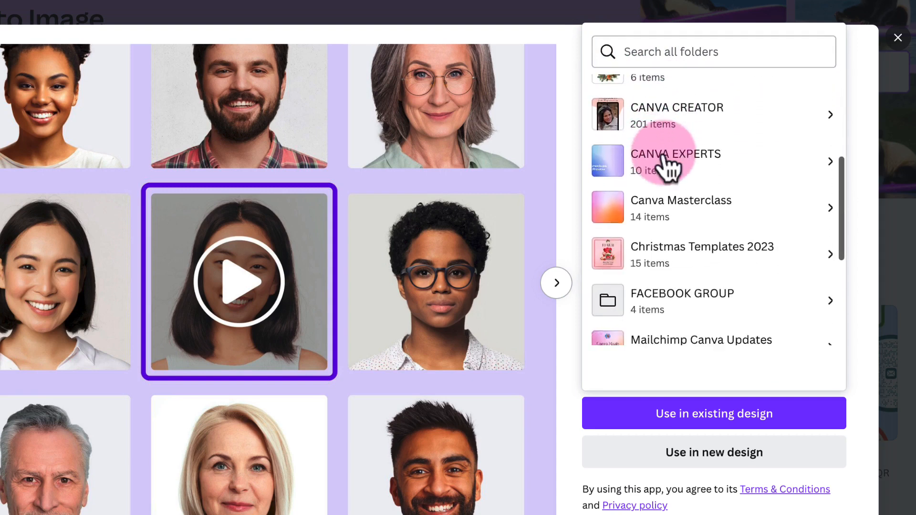
pyautogui.scroll(-3, 665, 162)
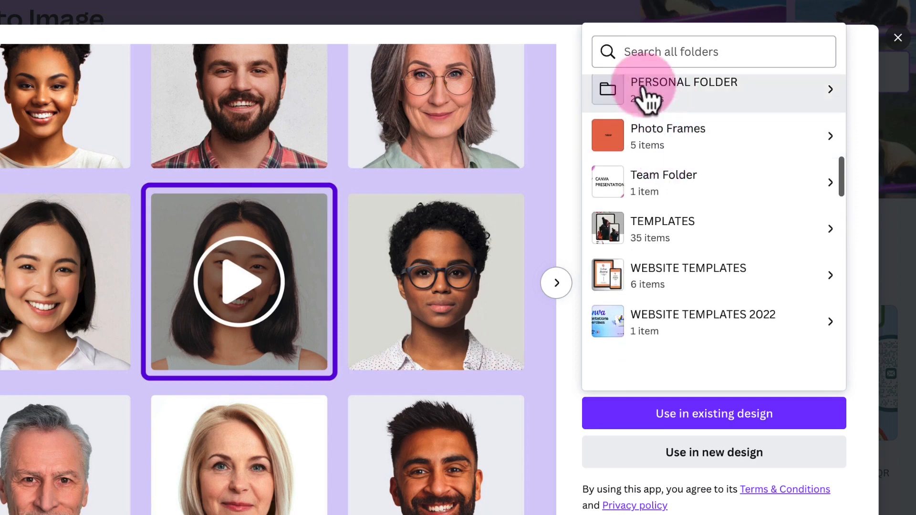
pyautogui.click(626, 56)
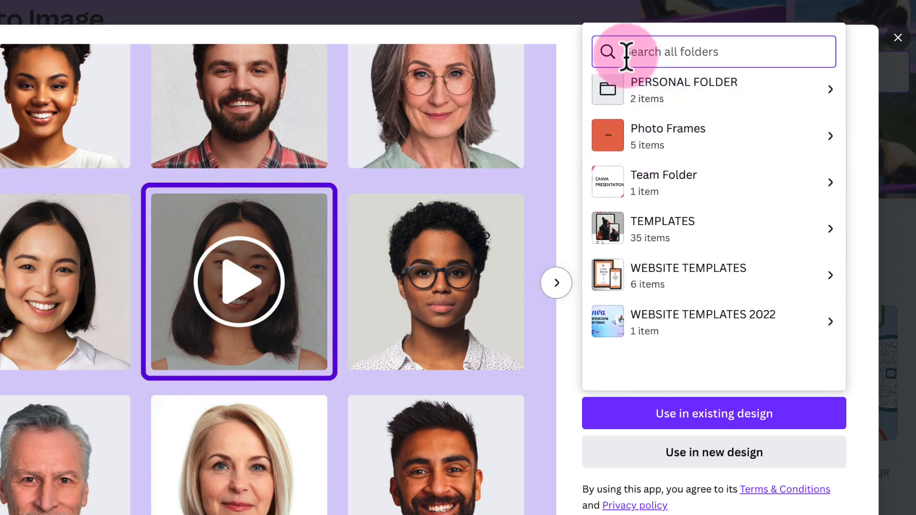
pyautogui.write('d-id')
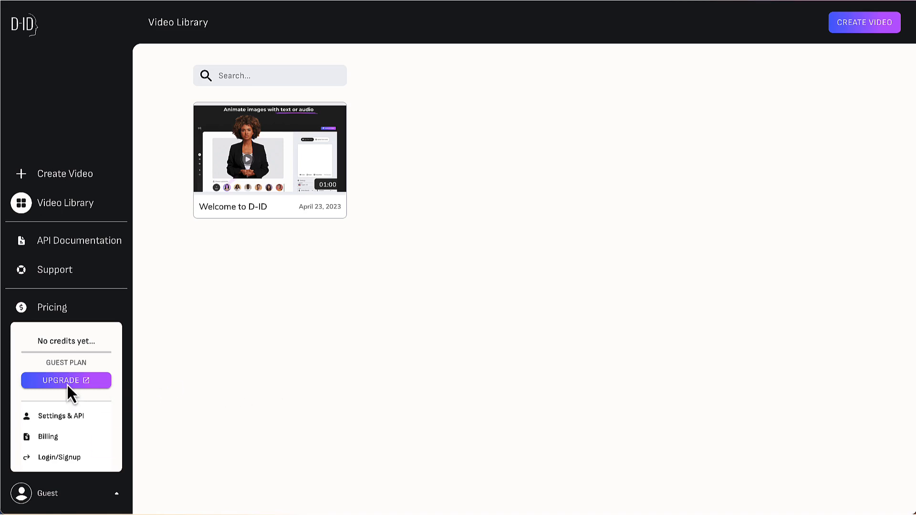
# - Go to the account sign-up form on the D-ID website, and connect the D-ID AI Presenters app to the account in Canva
pyautogui.click(63, 459)
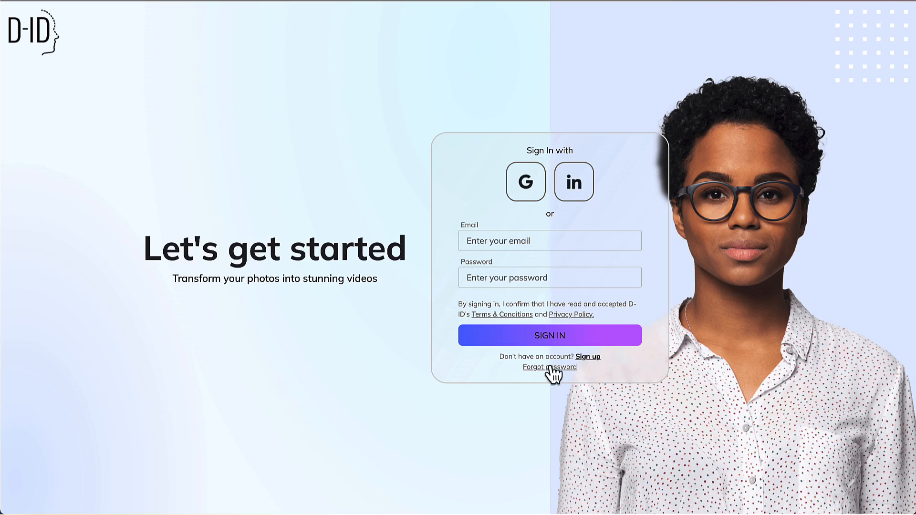
pyautogui.click(587, 357)
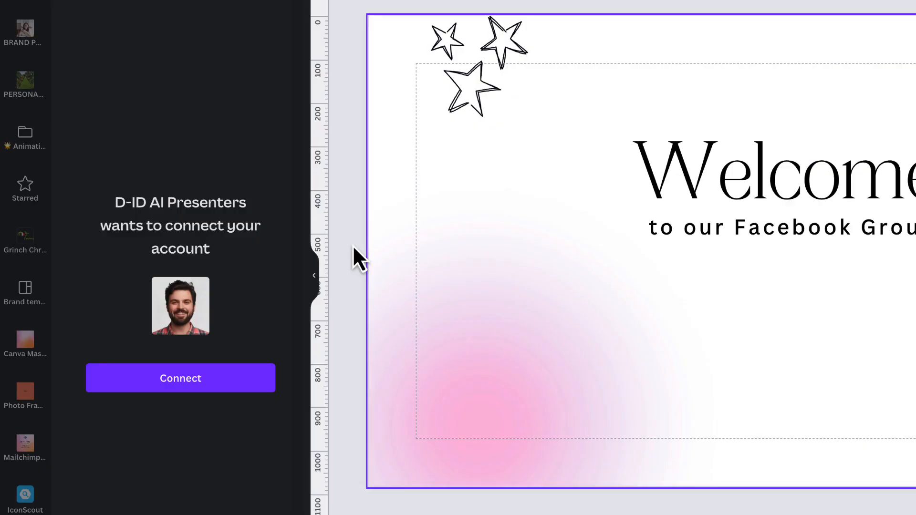
pyautogui.click(171, 384)
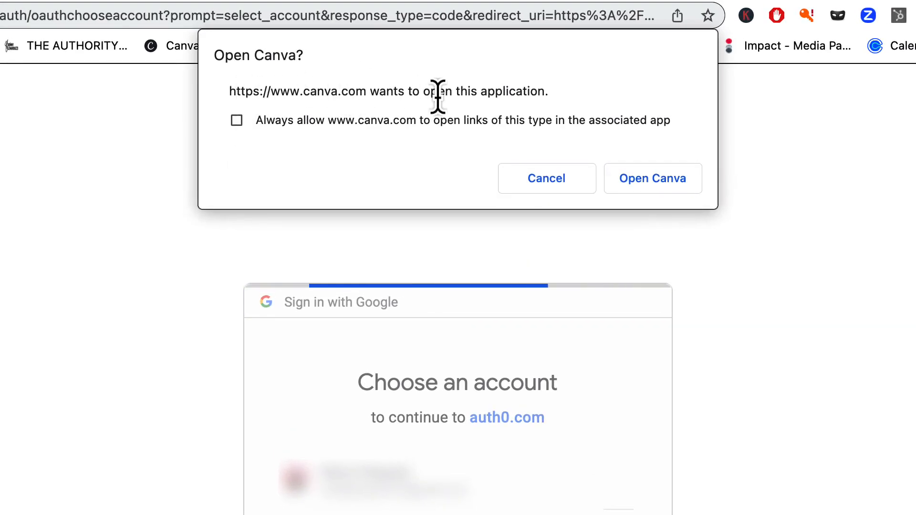
pyautogui.click(644, 188)
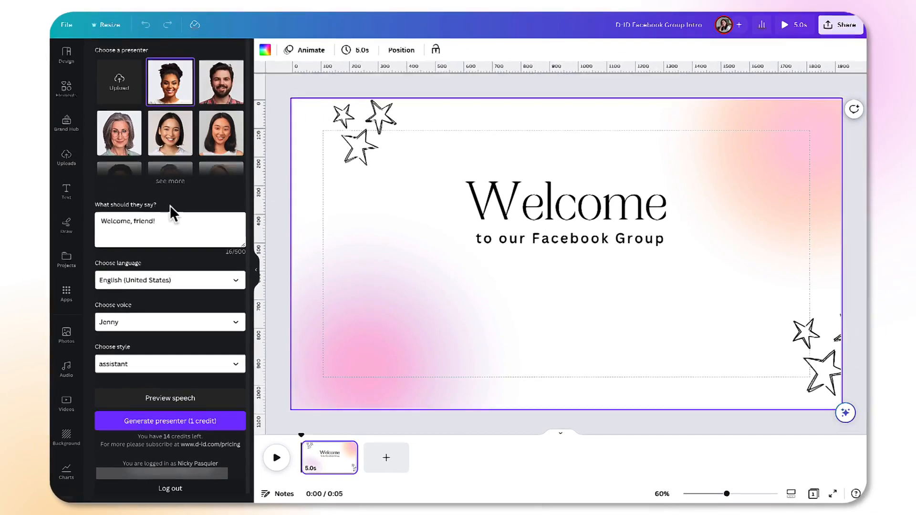
# - Expand the full presenter list and choose the smiling woman with the dark bob in the second row
pyautogui.scroll(-1, 174, 182)
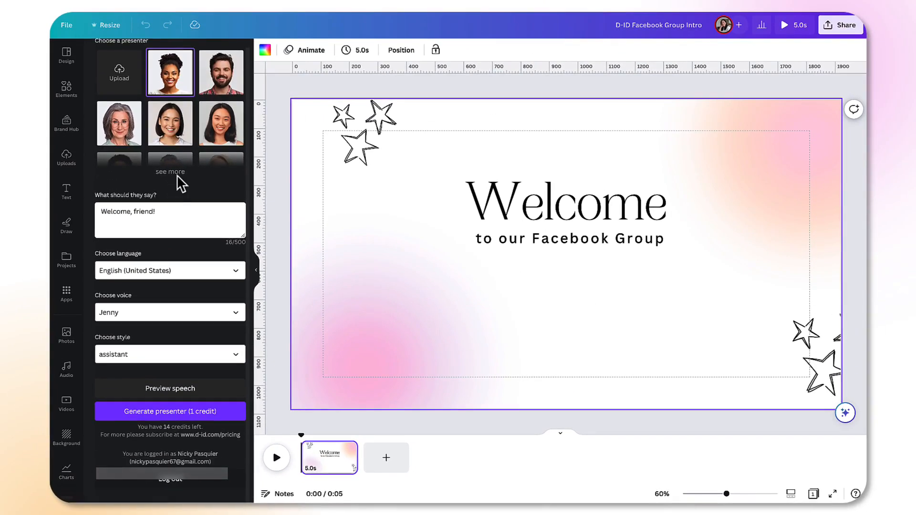
pyautogui.click(173, 174)
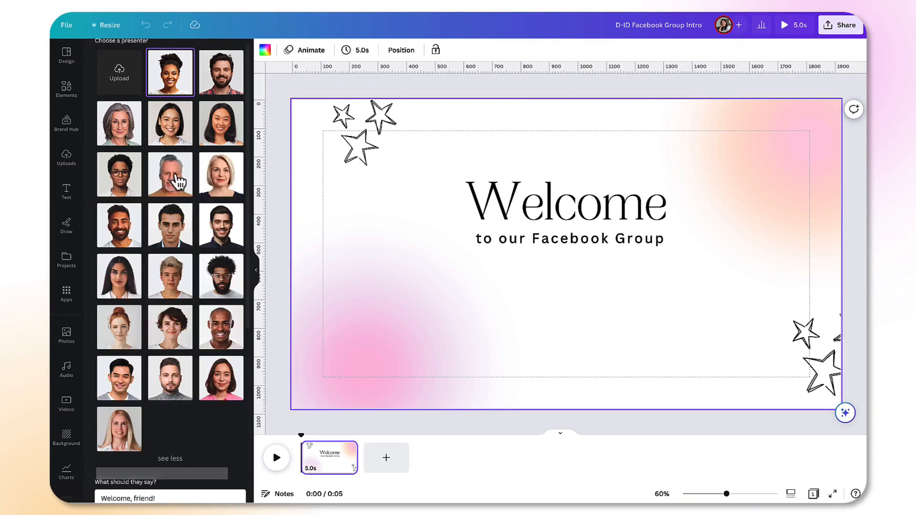
pyautogui.scroll(-3, 179, 182)
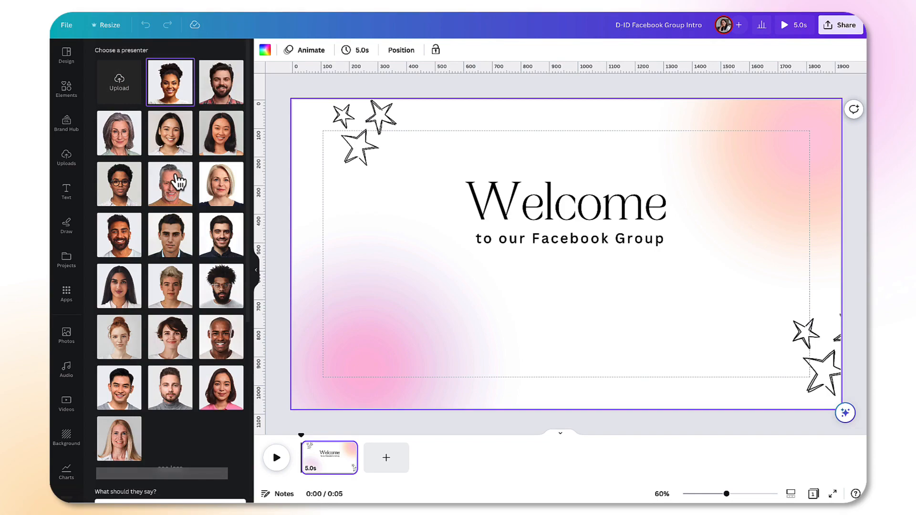
pyautogui.click(153, 240)
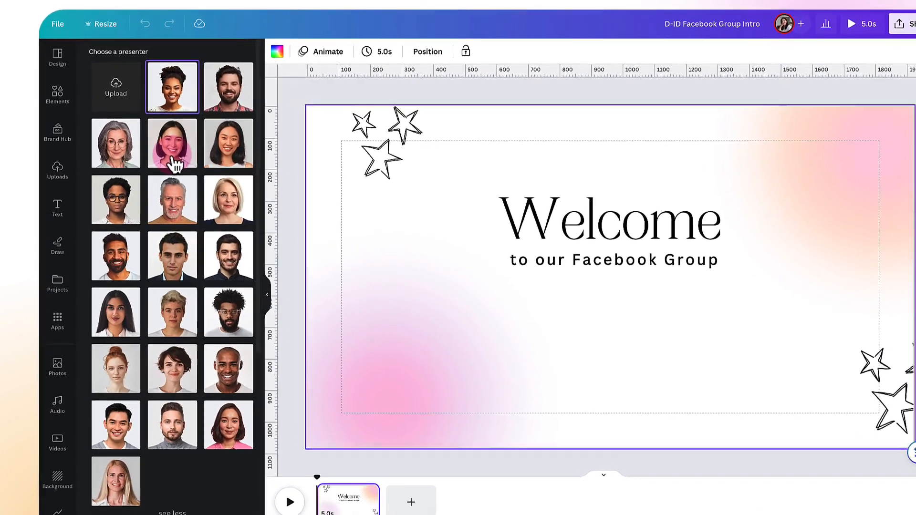
pyautogui.click(152, 129)
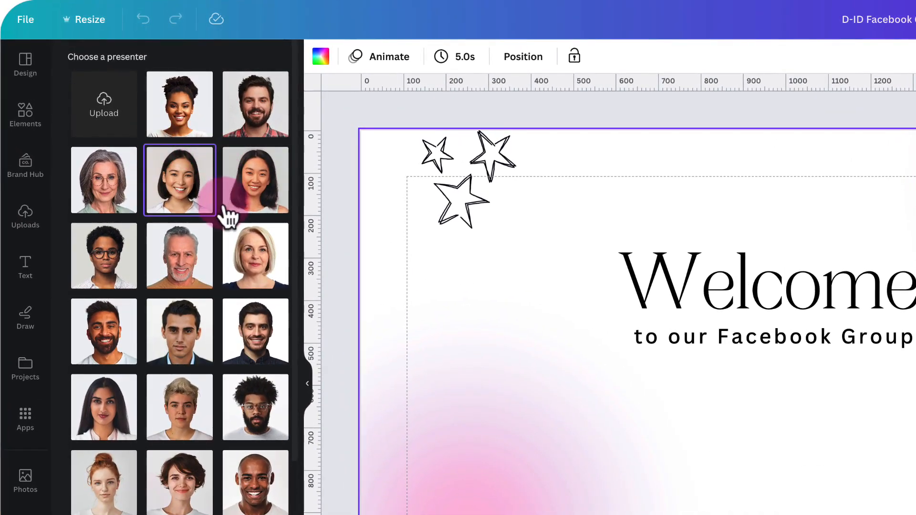
# - Replace the default "Welcome, friend!" script with the copied introduction of a virtual presenter created with Canva's D-ID app
pyautogui.scroll(-8, 153, 221)
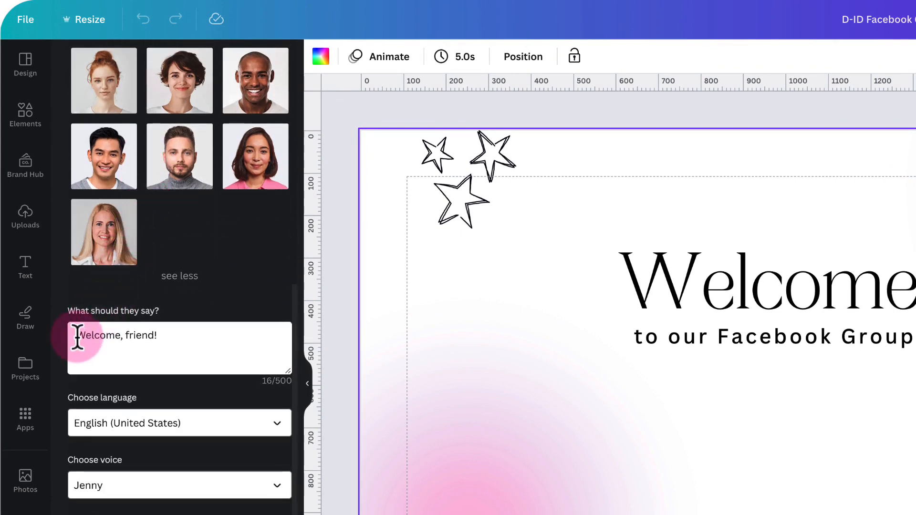
pyautogui.click(77, 338)
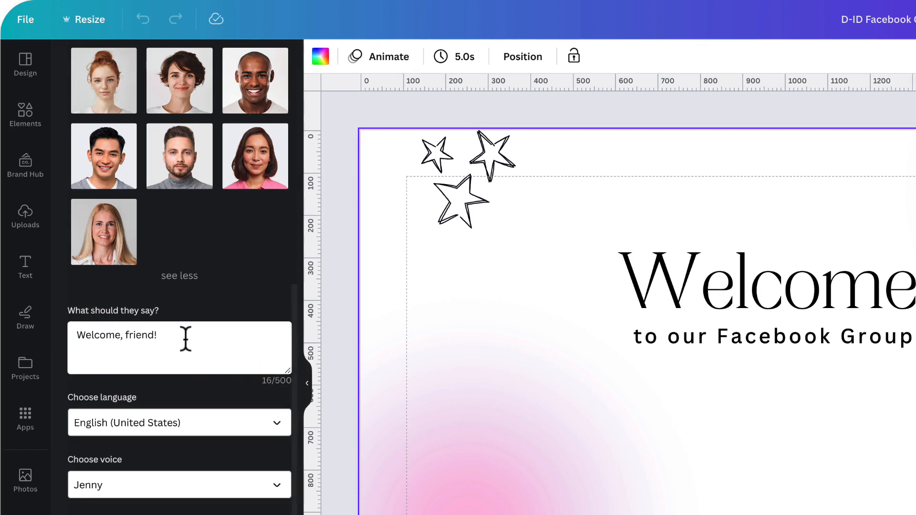
pyautogui.moveTo(159, 334); pyautogui.dragTo(78, 334)
pyautogui.press('BackSpace')
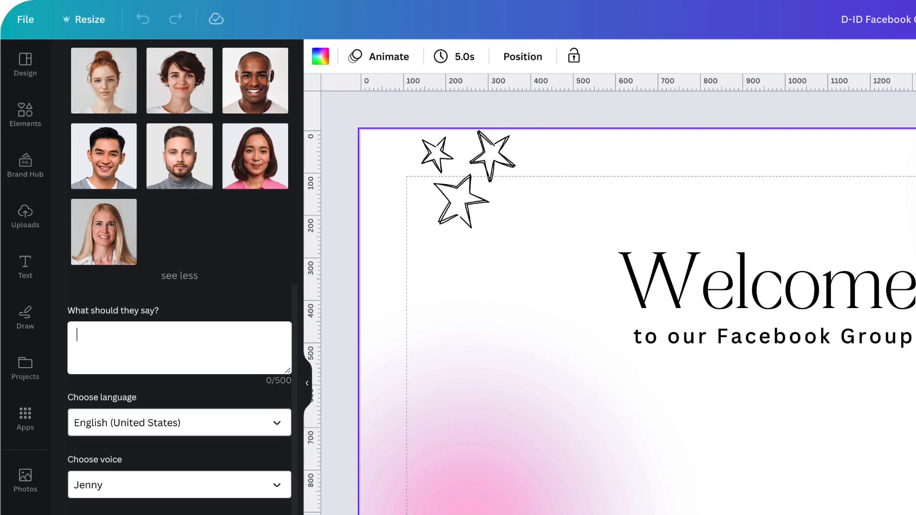
pyautogui.hotkey('ctrl', 'v')
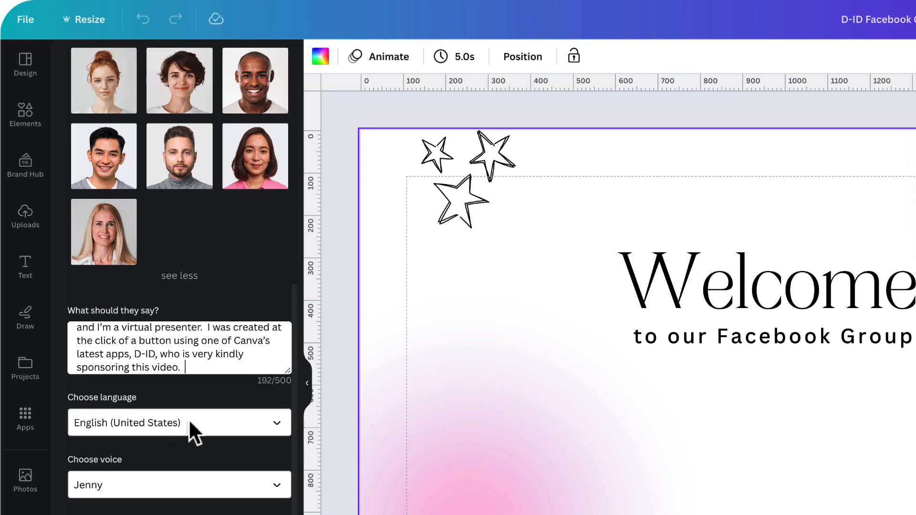
# - Set the language to English (United Kingdom) and the voice to Bella, and generate the presenter
pyautogui.click(275, 420)
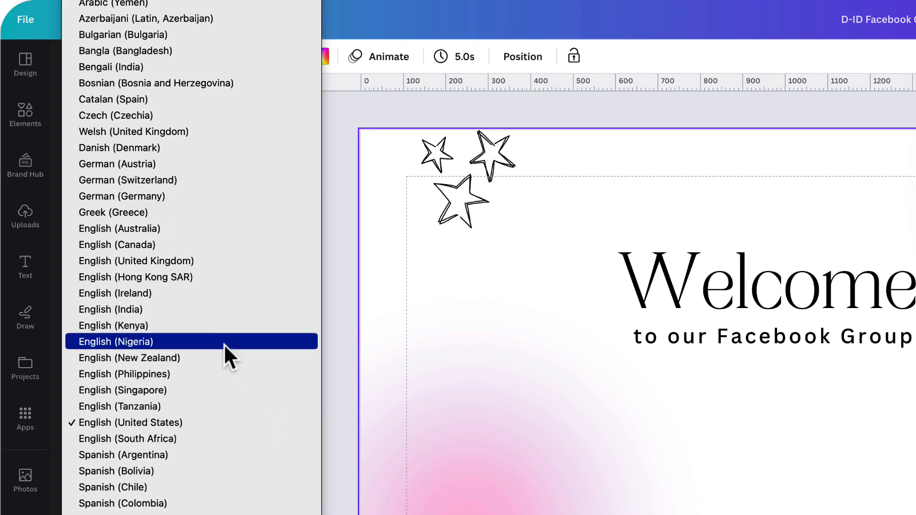
pyautogui.click(142, 262)
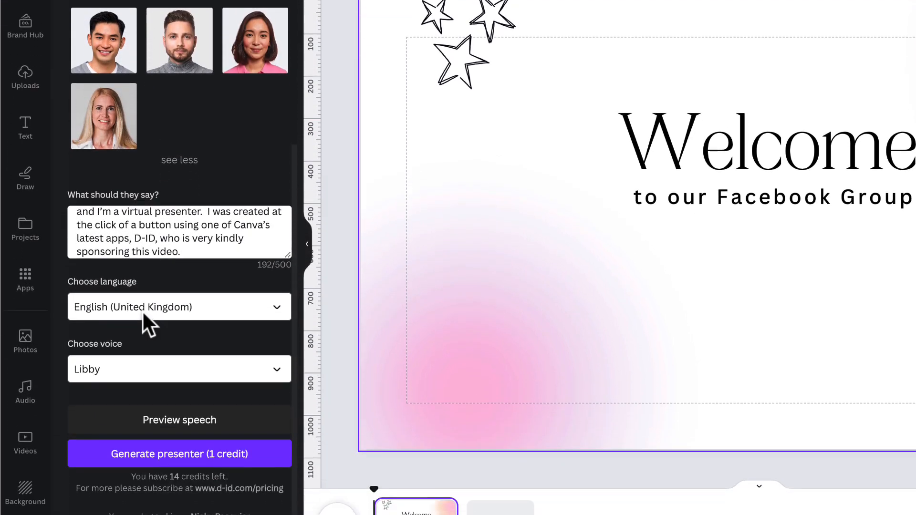
pyautogui.click(275, 368)
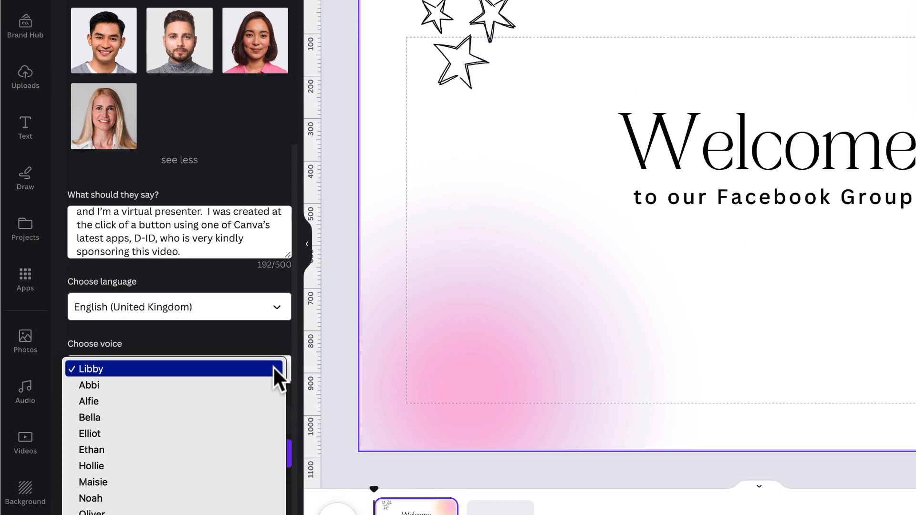
pyautogui.click(259, 381)
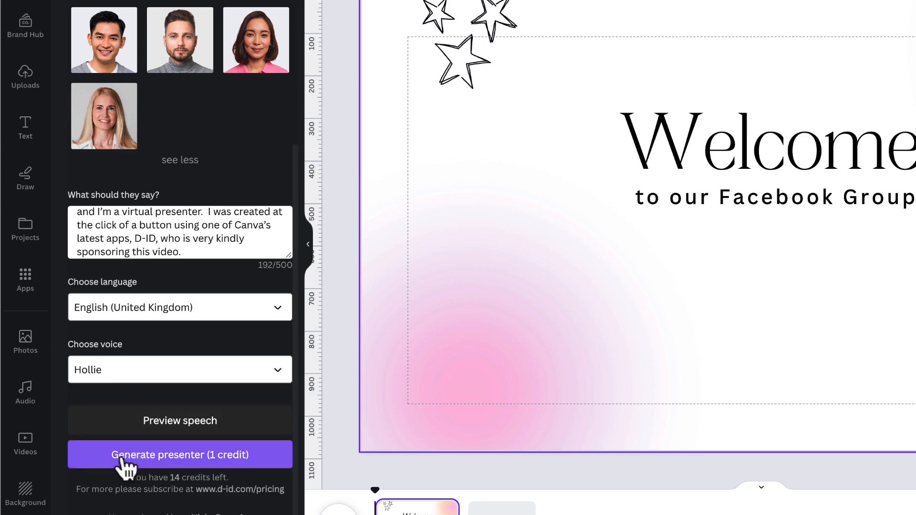
pyautogui.click(173, 461)
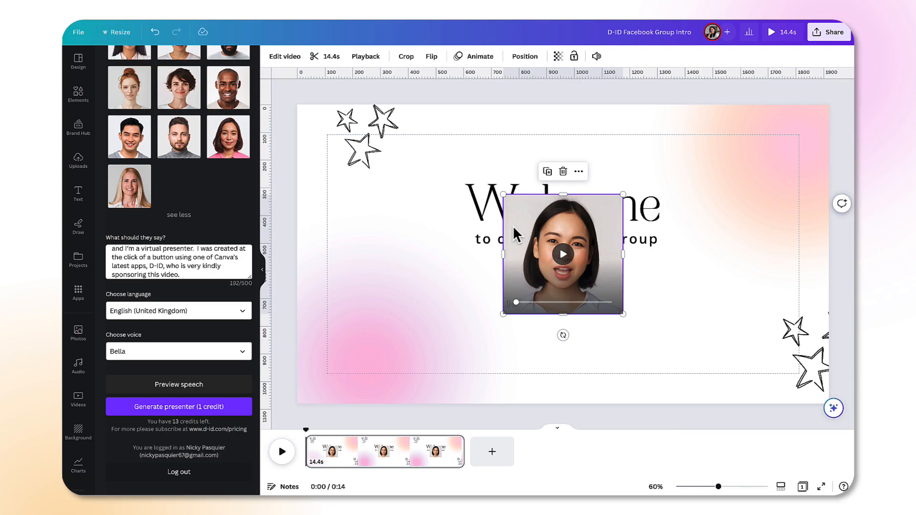
# - Place the presenter video at a reduced size below the title, beside the lower-right stars, and play the page
pyautogui.moveTo(514, 234); pyautogui.dragTo(670, 290)
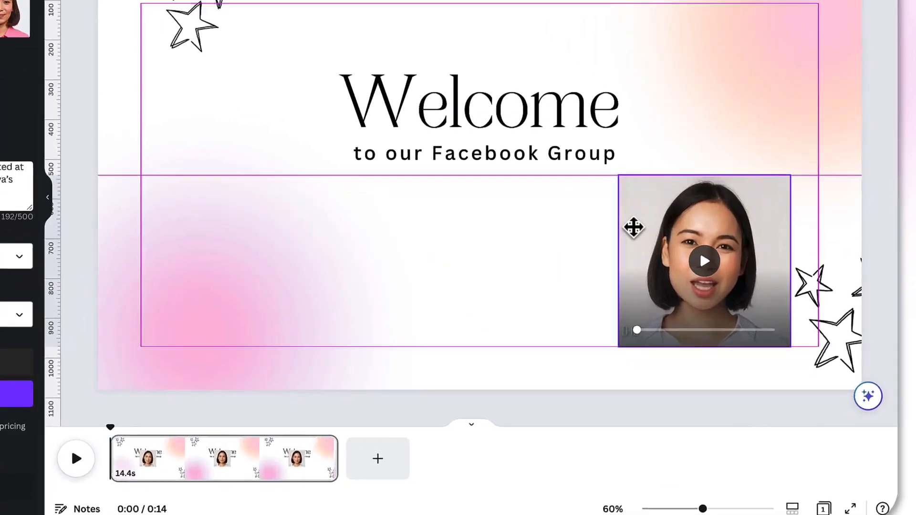
pyautogui.moveTo(634, 228); pyautogui.dragTo(626, 228)
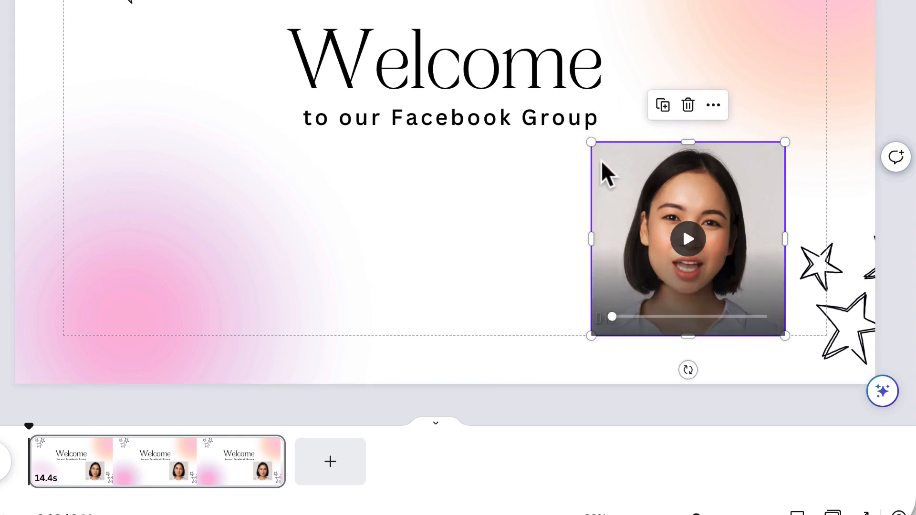
pyautogui.moveTo(591, 142); pyautogui.dragTo(629, 173)
pyautogui.click(539, 203)
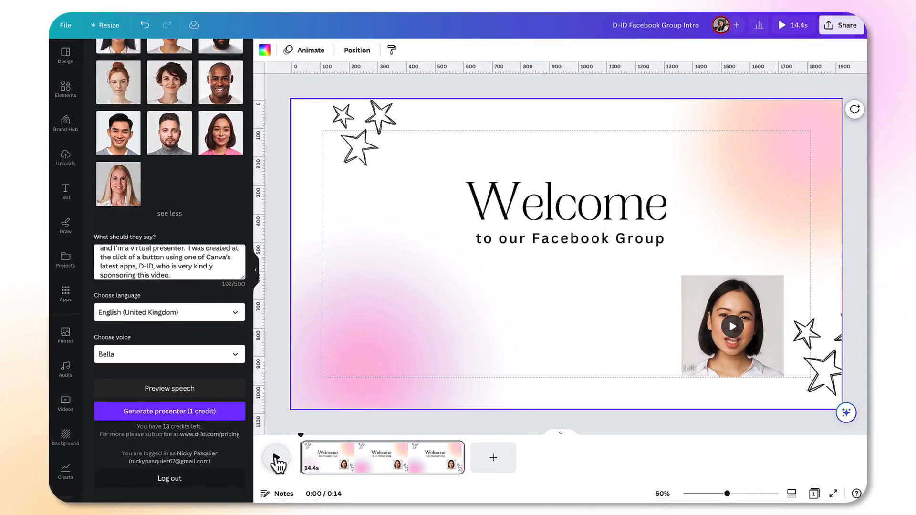
pyautogui.click(276, 459)
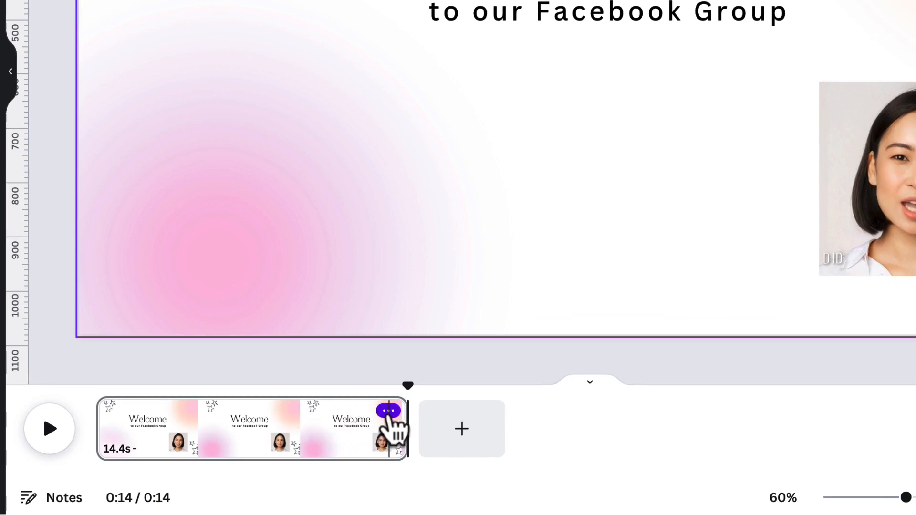
# - Duplicate the Welcome page and delete the presenter video from the copy
pyautogui.click(388, 411)
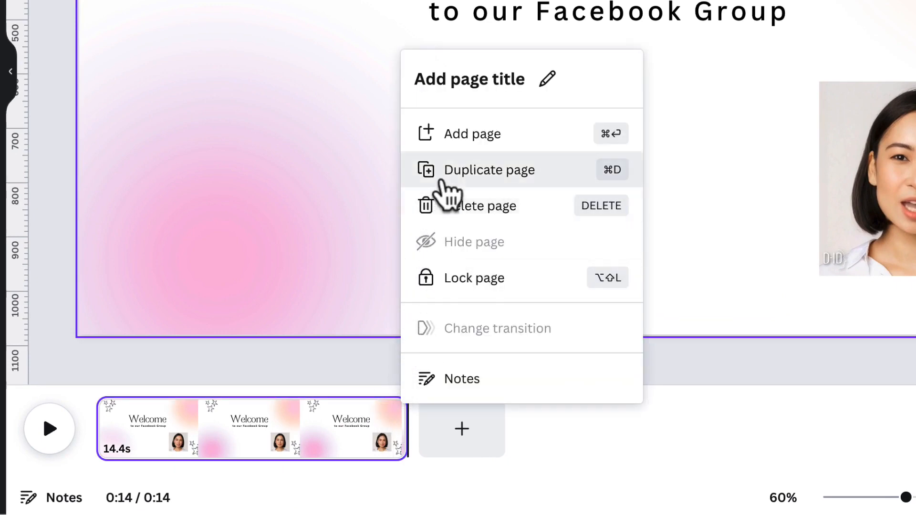
pyautogui.click(443, 176)
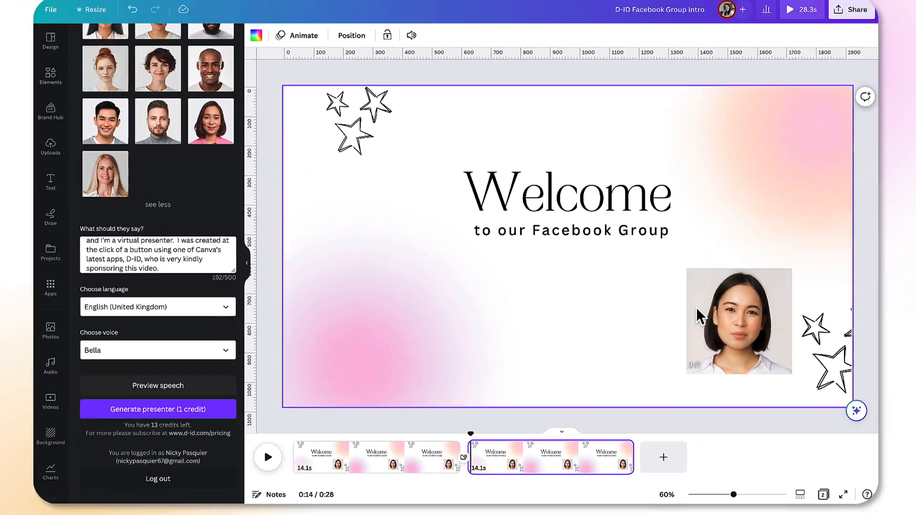
pyautogui.click(795, 208)
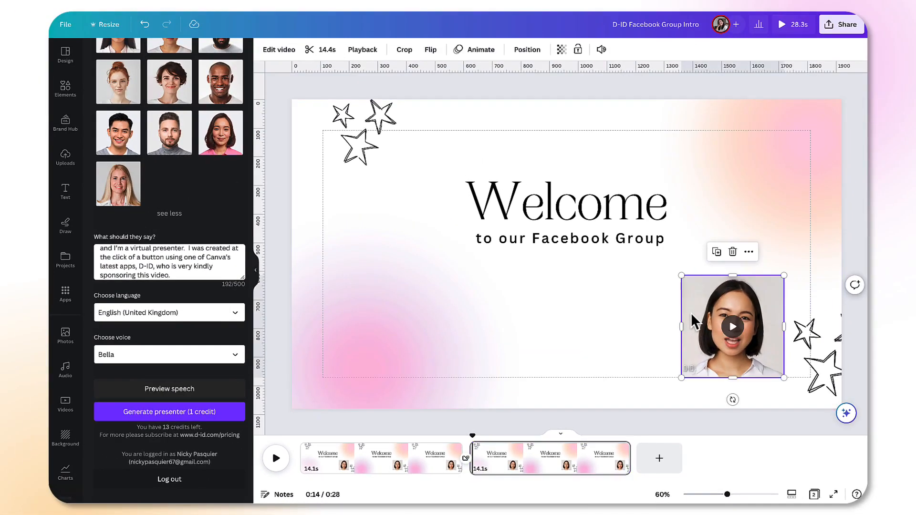
pyautogui.press('Delete')
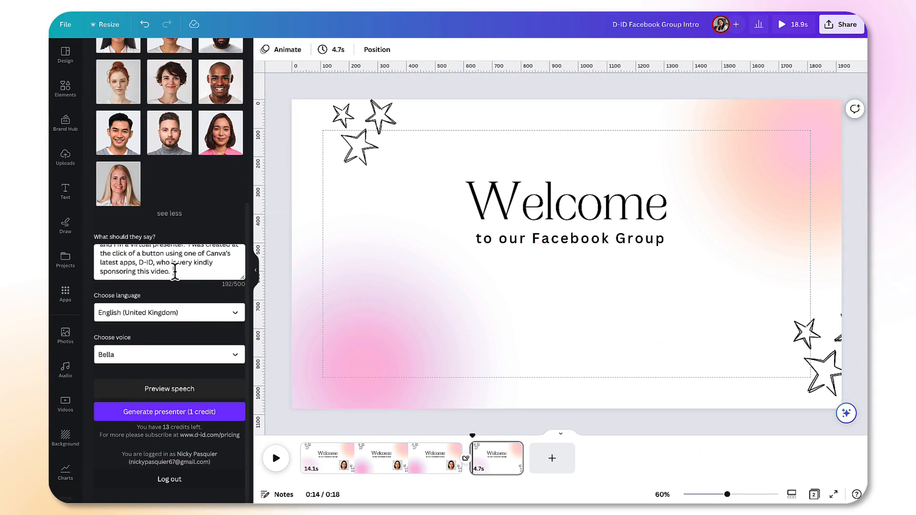
# - On the first Welcome page, add an egg-shaped frame below the title, beside the presenter video
pyautogui.scroll(2, 175, 271)
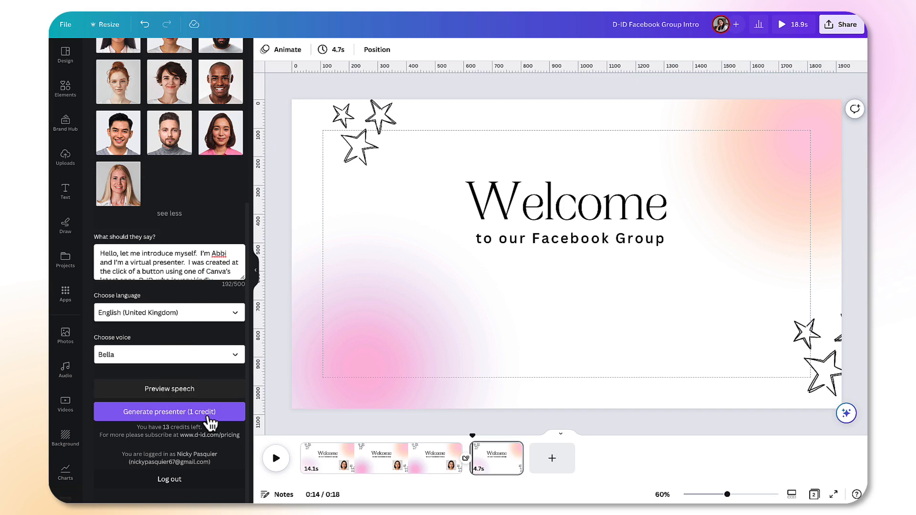
pyautogui.click(311, 459)
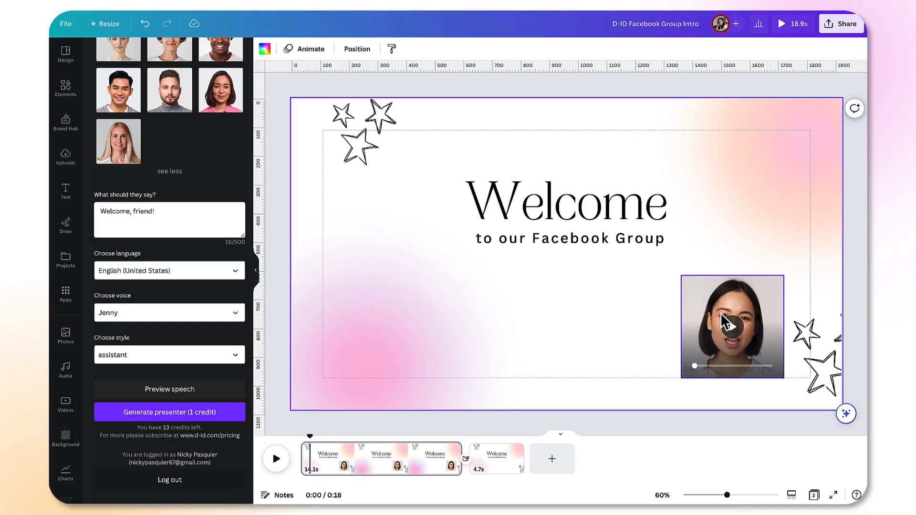
pyautogui.click(721, 313)
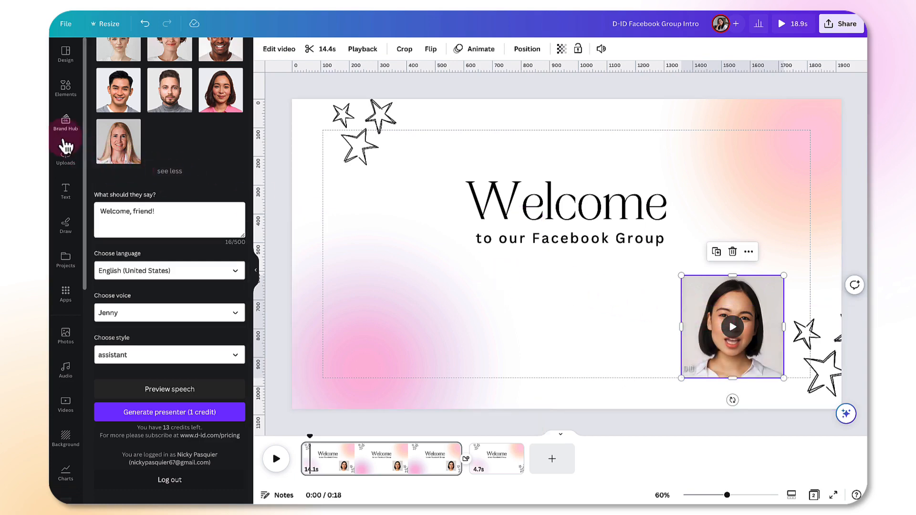
pyautogui.click(67, 96)
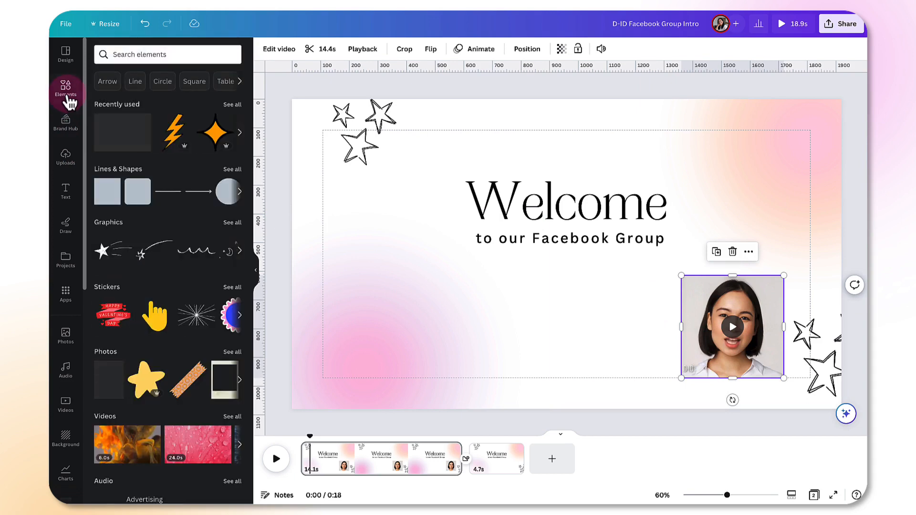
pyautogui.scroll(-2, 109, 162)
pyautogui.scroll(-10, 110, 163)
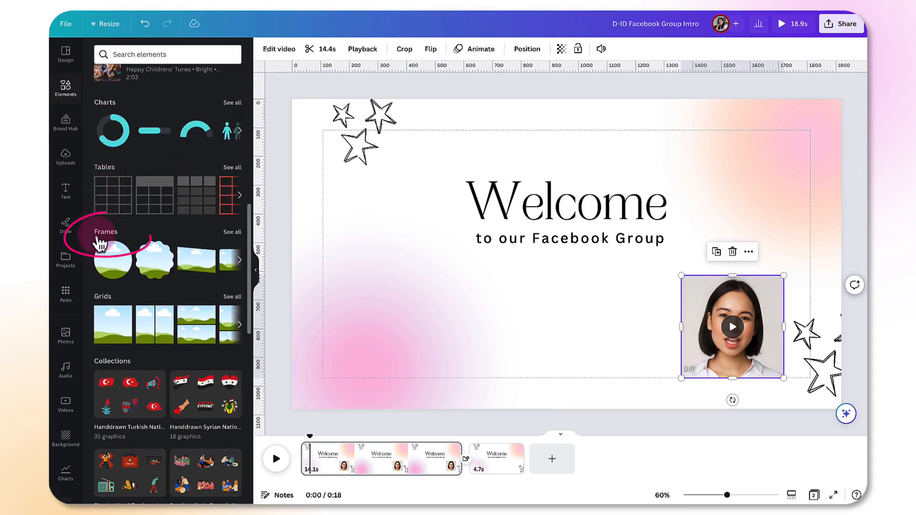
pyautogui.click(102, 235)
pyautogui.scroll(-1, 106, 241)
pyautogui.scroll(-3, 105, 240)
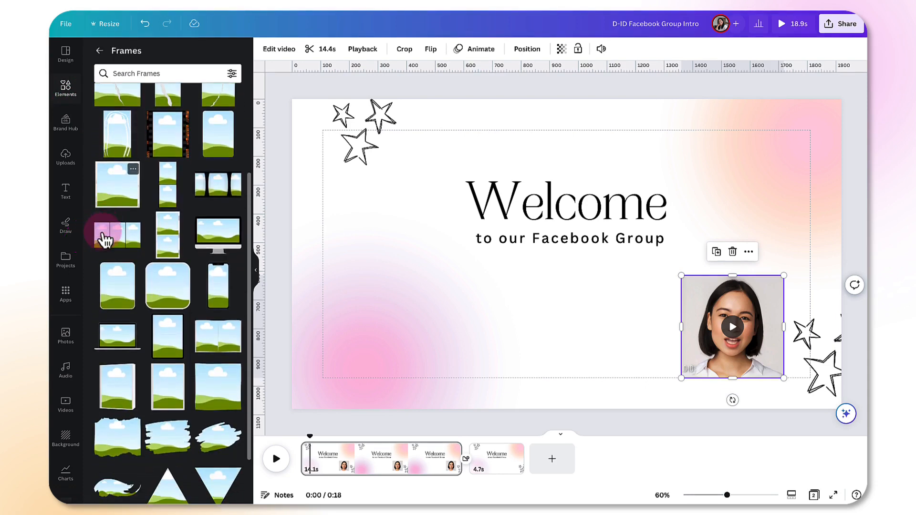
pyautogui.scroll(-3, 105, 240)
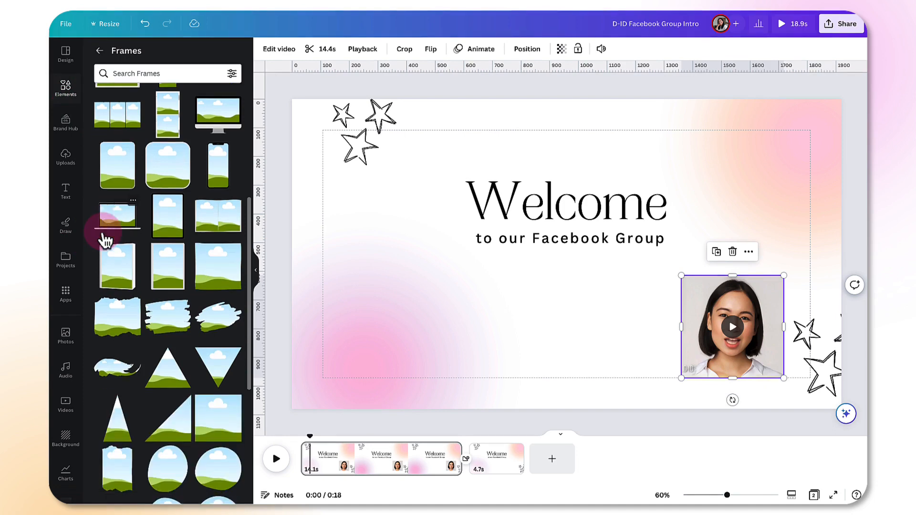
pyautogui.scroll(-7, 105, 240)
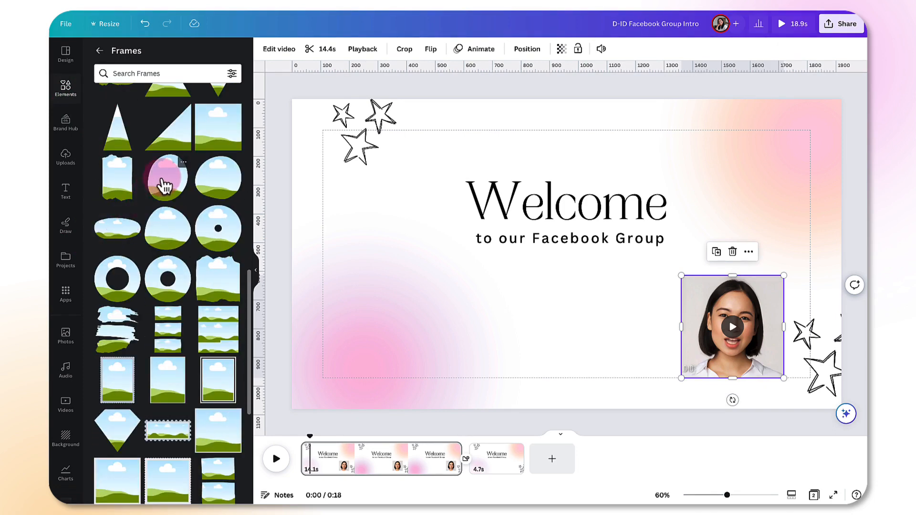
pyautogui.click(165, 187)
pyautogui.moveTo(575, 302); pyautogui.dragTo(603, 347)
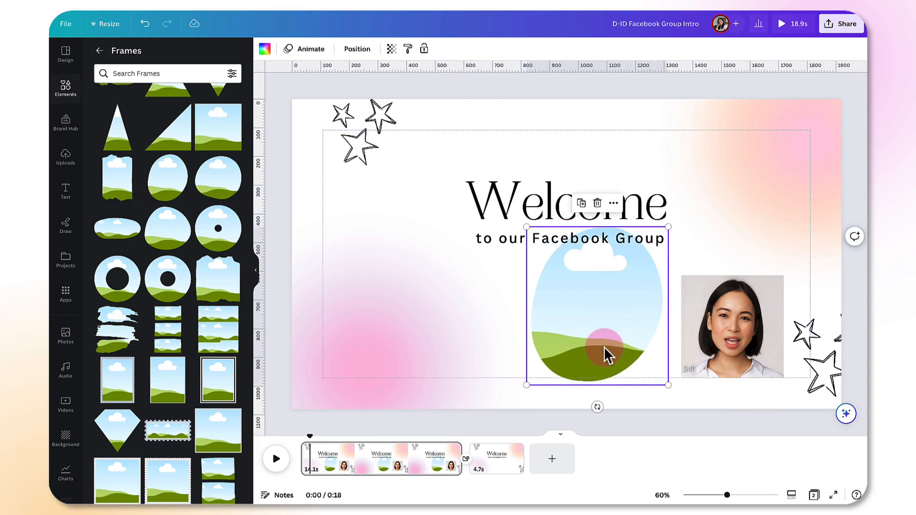
# - Drop the presenter video into the egg-shaped frame, then shrink the framed video and place it beside the lower-right stars
pyautogui.click(692, 308)
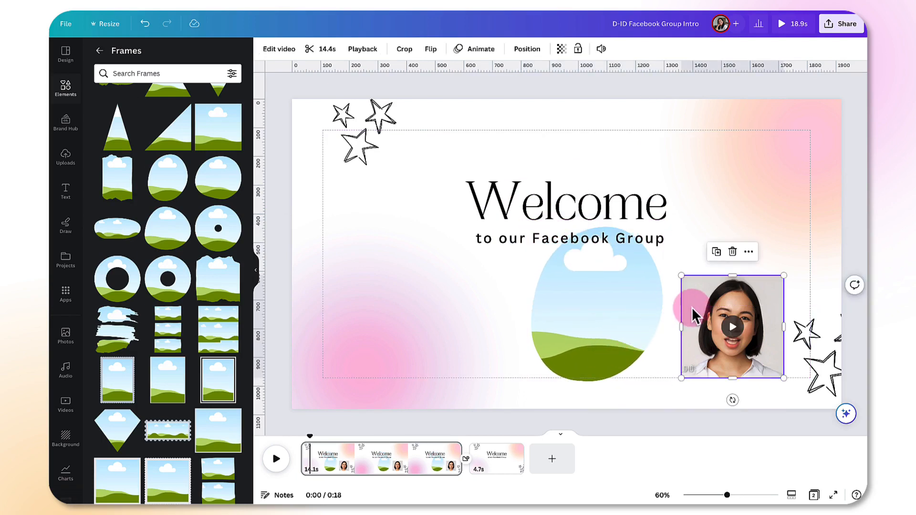
pyautogui.moveTo(692, 307); pyautogui.dragTo(615, 300)
pyautogui.moveTo(668, 222); pyautogui.dragTo(749, 274)
pyautogui.click(640, 293)
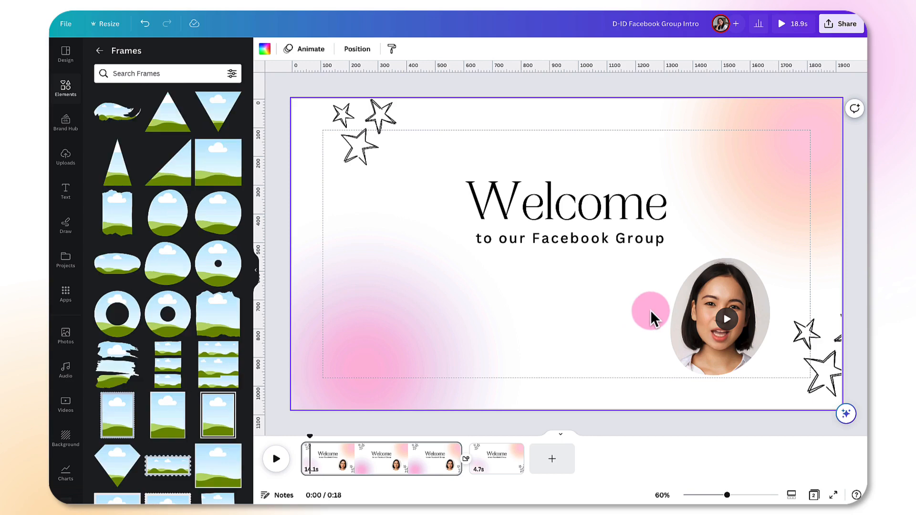
# - Add a rounded blob frame and fill it with the pink brand colour from the Virtuoso Assistant palette
pyautogui.click(220, 218)
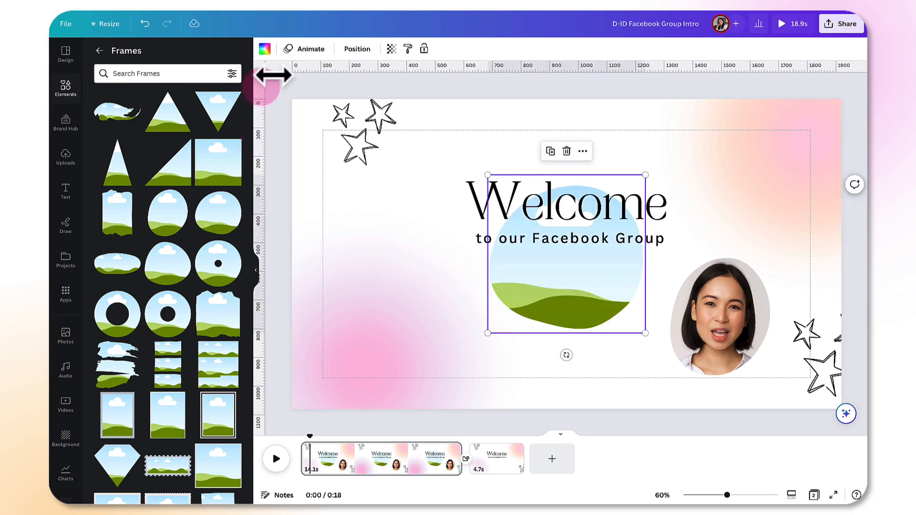
pyautogui.click(265, 49)
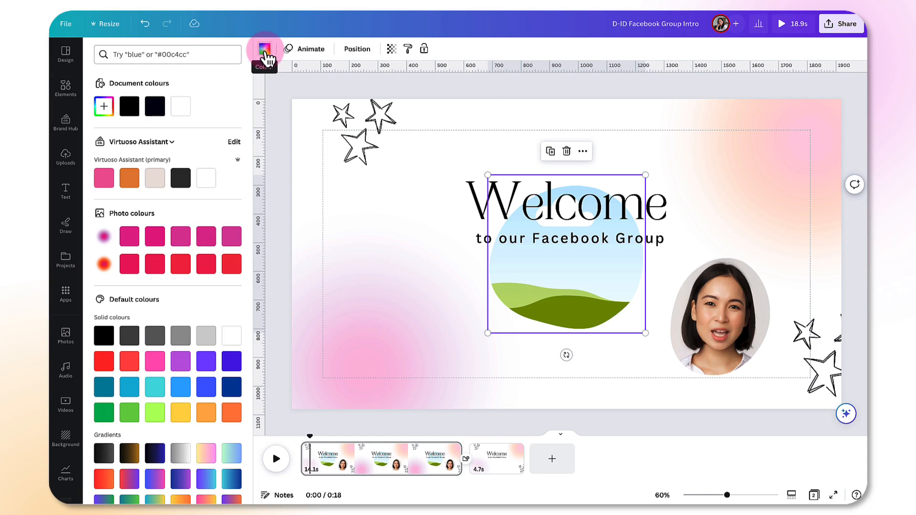
pyautogui.click(104, 178)
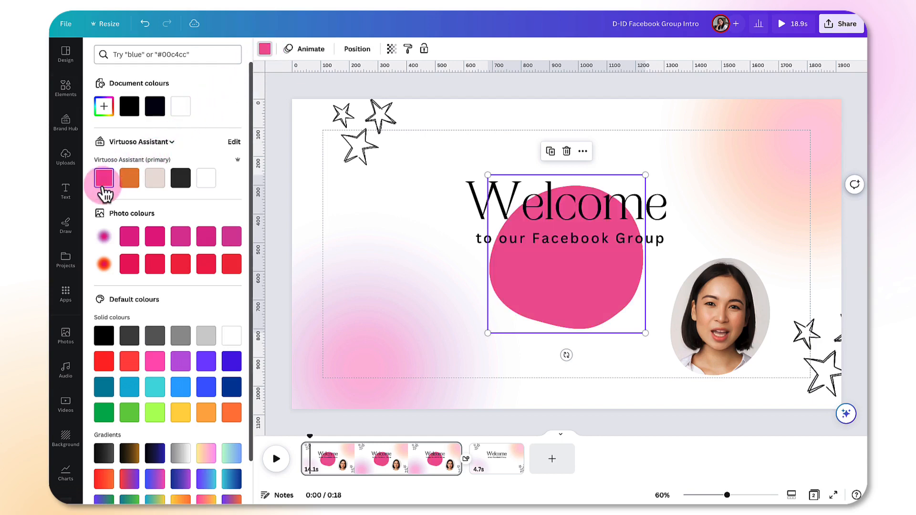
# - Move the pink blob over the framed presenter and send it to the back
pyautogui.moveTo(543, 290); pyautogui.dragTo(695, 349)
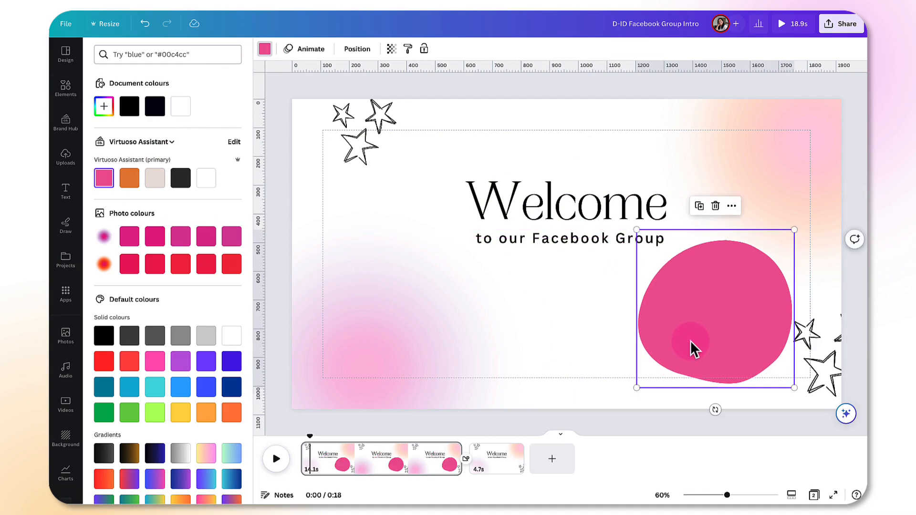
pyautogui.click(354, 52)
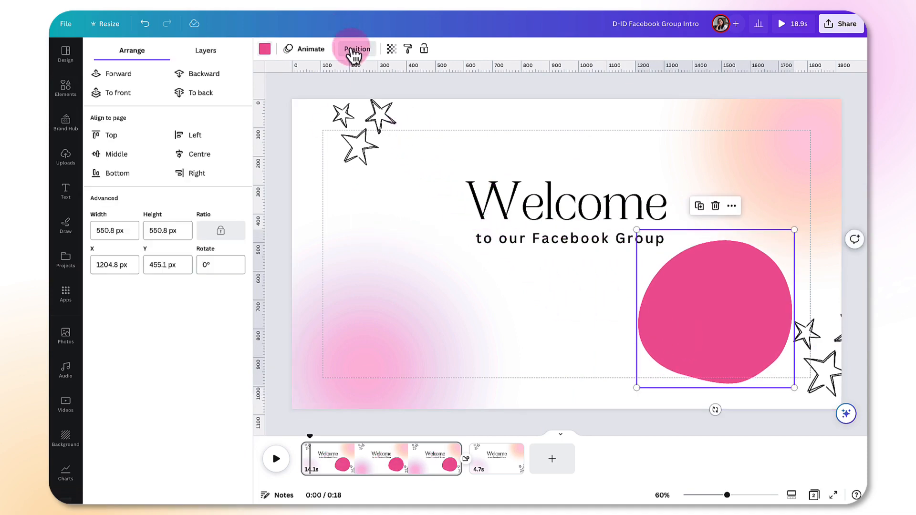
pyautogui.click(206, 93)
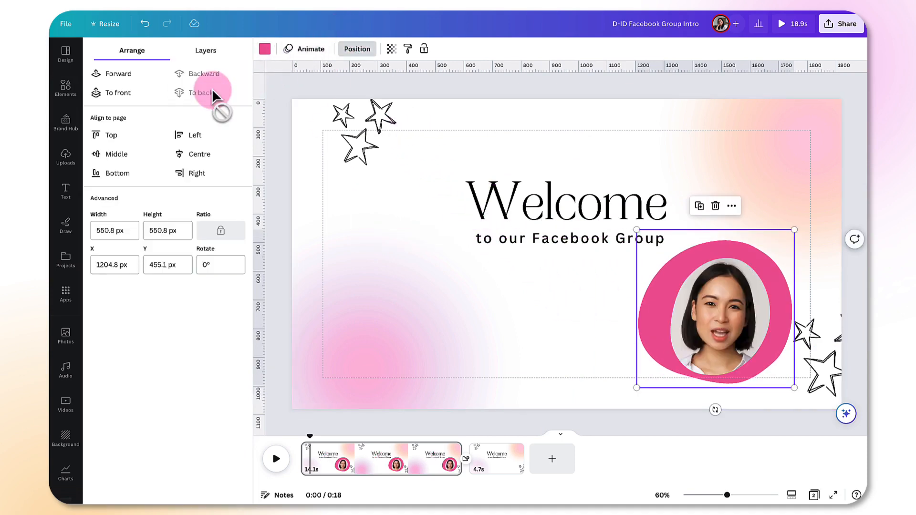
# - Shrink the pink blob to about 426 px square and offset it so it peeks out behind the presenter's left edge
pyautogui.moveTo(637, 387); pyautogui.dragTo(658, 366)
pyautogui.moveTo(782, 318); pyautogui.dragTo(776, 335)
pyautogui.moveTo(789, 246); pyautogui.dragTo(775, 260)
pyautogui.click(603, 310)
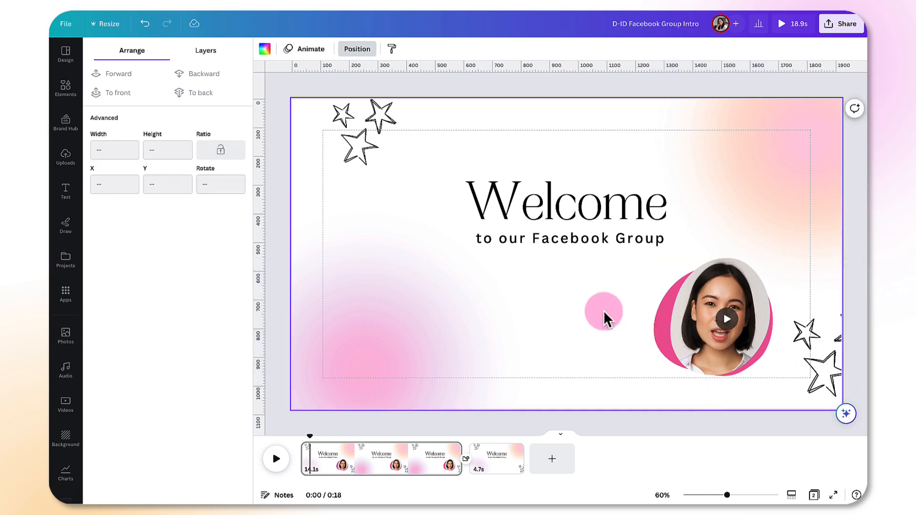
pyautogui.click(663, 316)
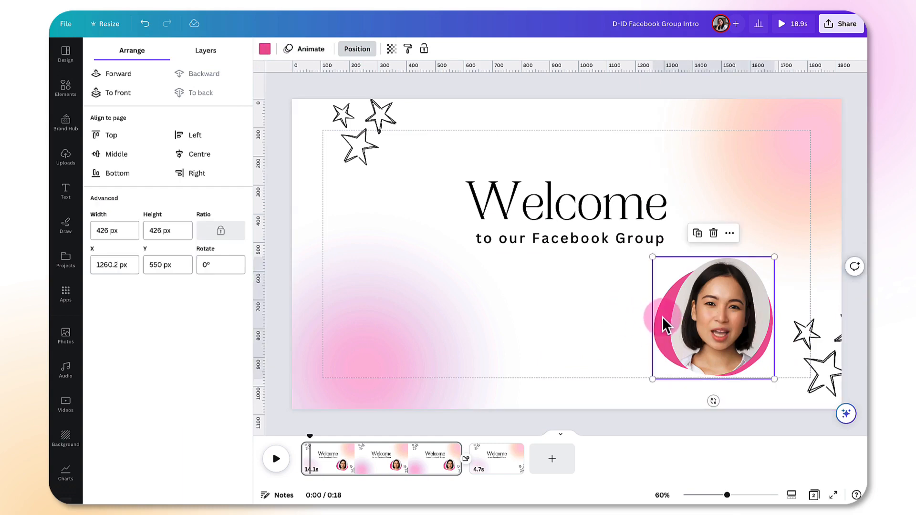
pyautogui.click(585, 297)
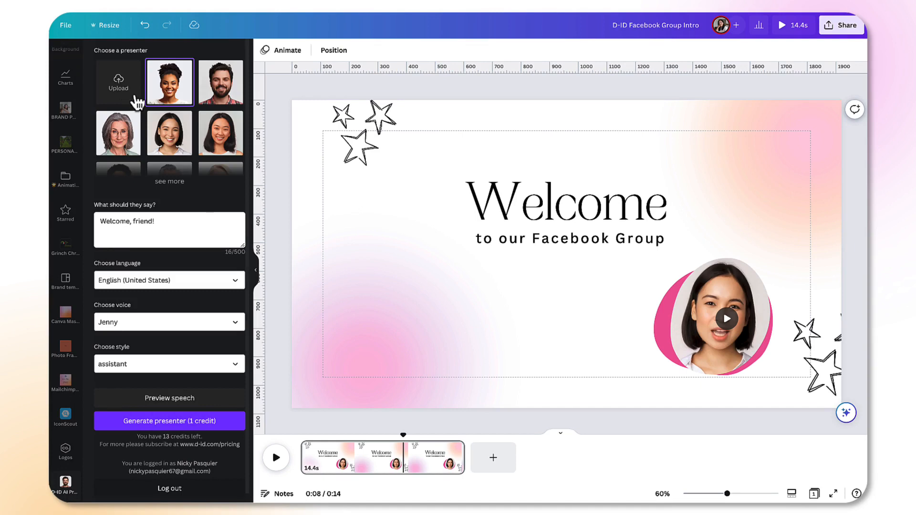
# - From the Canva home page, create a new custom-size design of 500 × 500 px
pyautogui.click(98, 10)
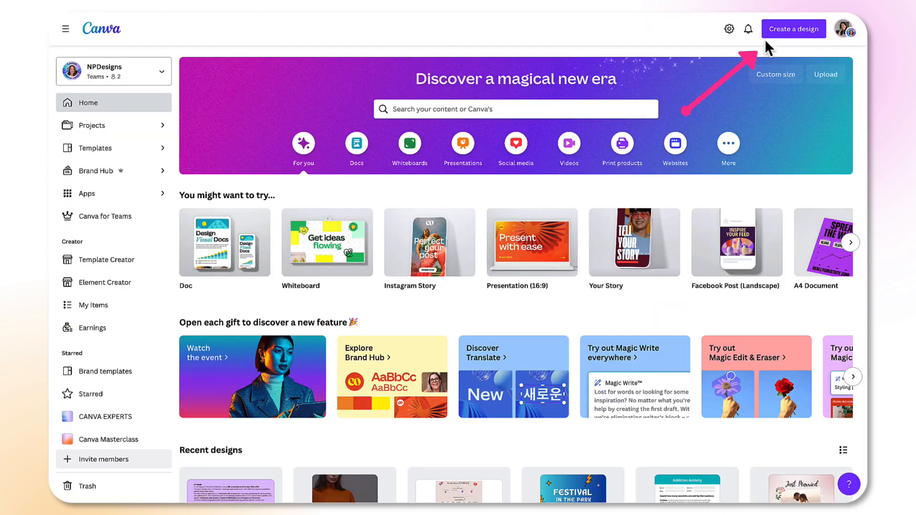
pyautogui.click(790, 31)
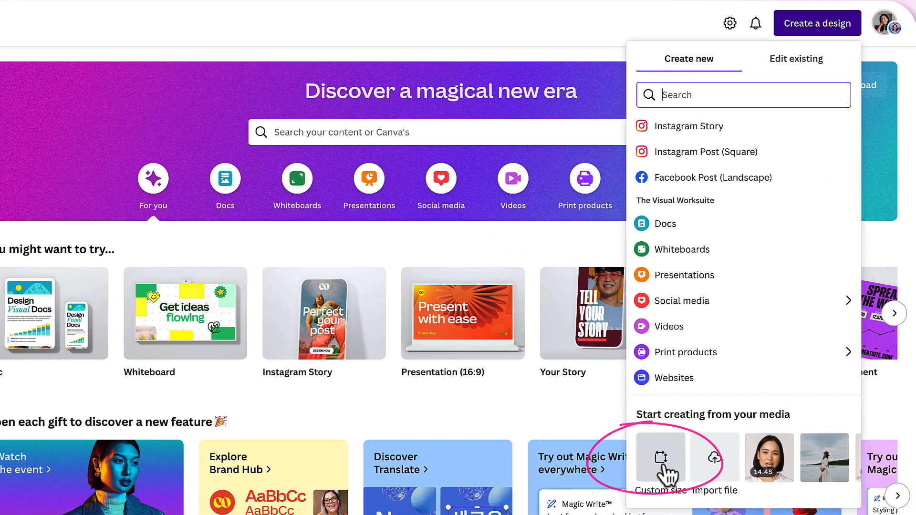
pyautogui.click(664, 453)
pyautogui.write('500')
pyautogui.press('Tab')
pyautogui.write('500')
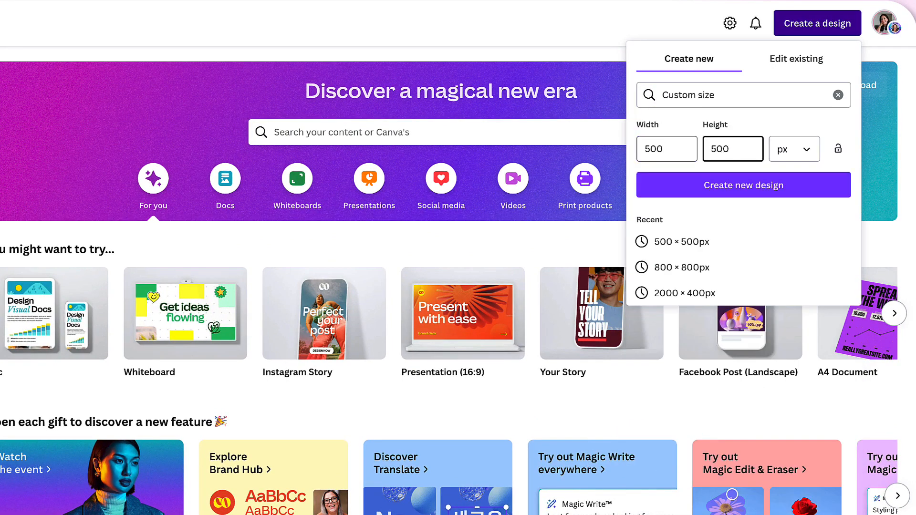
pyautogui.click(691, 191)
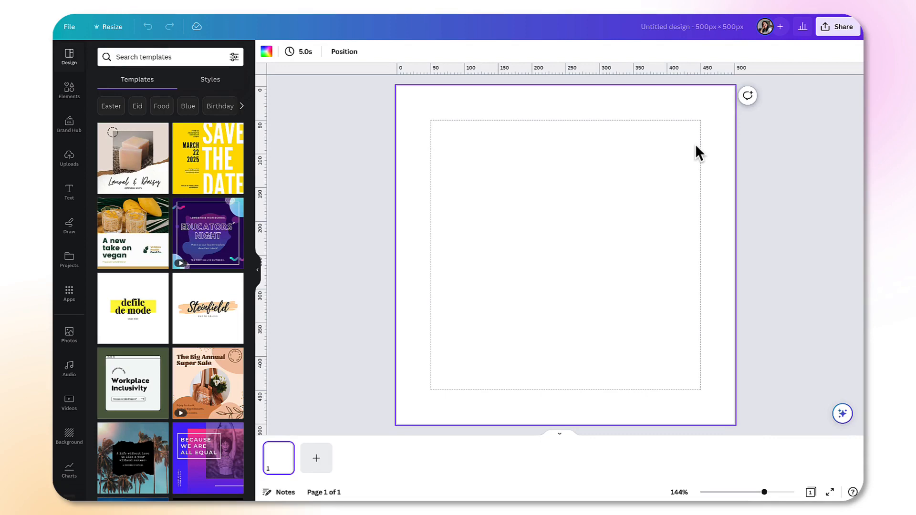
# - Insert the uploaded head-and-shoulders portrait with the framed picture behind it, and remove the photo's background
pyautogui.click(69, 158)
pyautogui.scroll(-15, 149, 246)
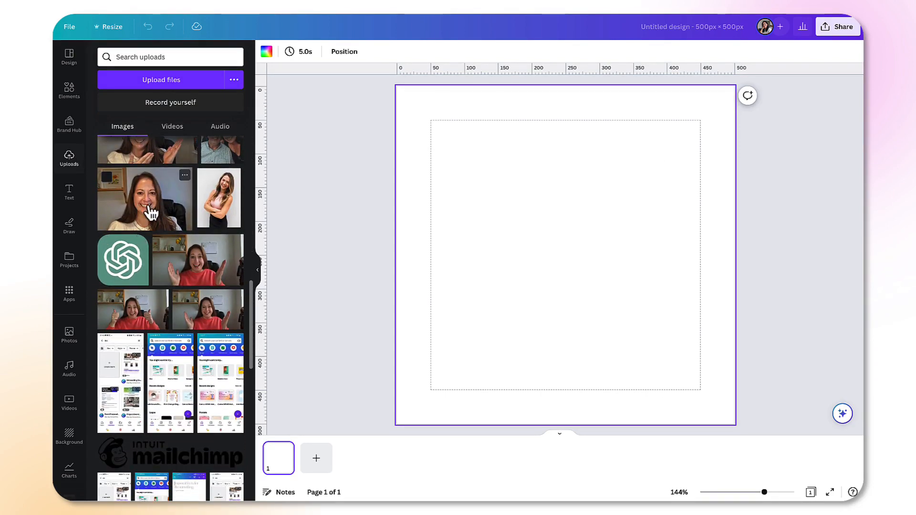
pyautogui.click(151, 213)
pyautogui.click(467, 233)
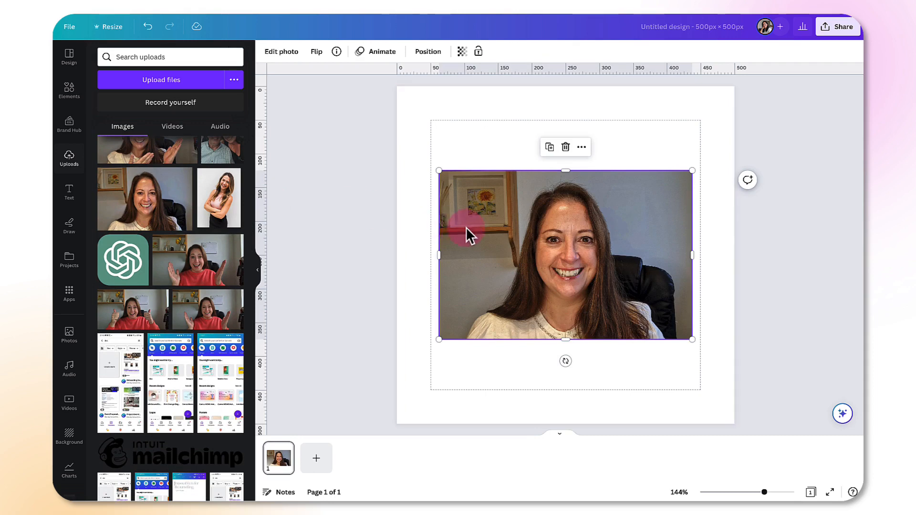
pyautogui.click(282, 52)
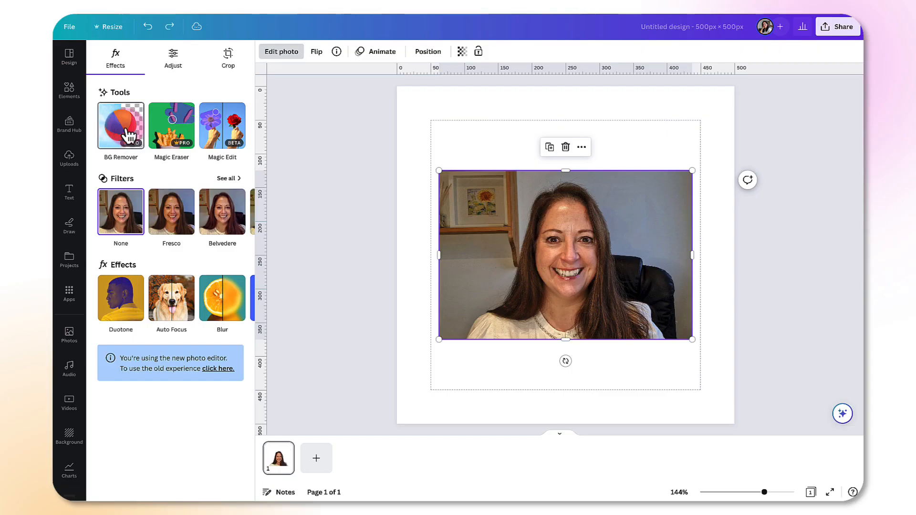
pyautogui.click(127, 132)
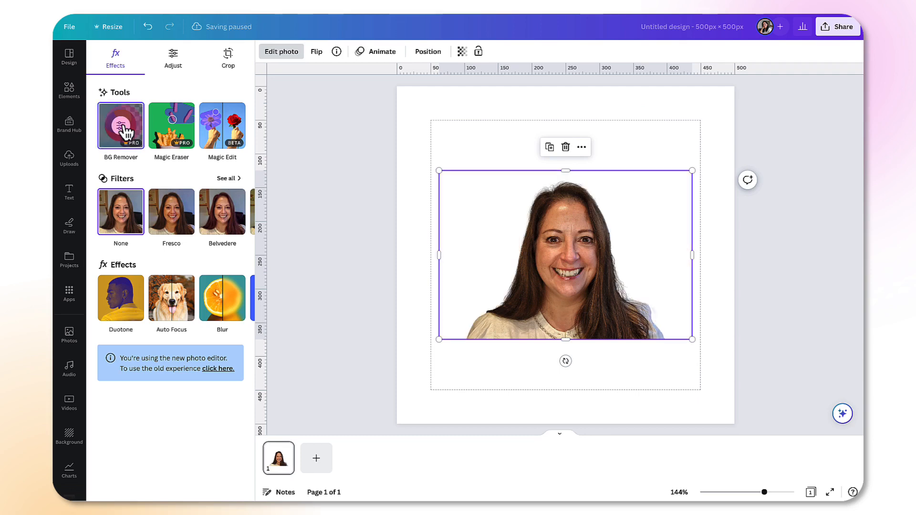
# - Enlarge and centre the cut-out portrait along the page's bottom edge so it spans the full width, and open the sharing options
pyautogui.moveTo(439, 340); pyautogui.dragTo(342, 465)
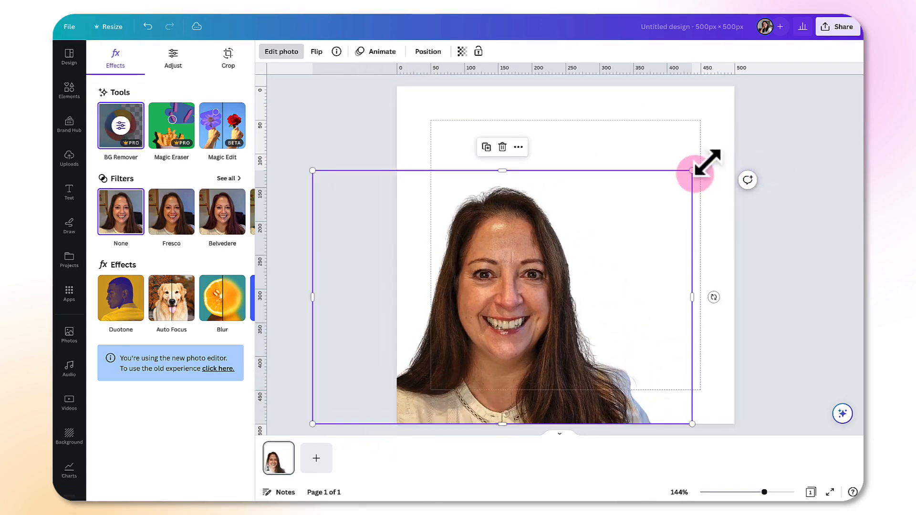
pyautogui.moveTo(692, 171); pyautogui.dragTo(743, 143)
pyautogui.moveTo(594, 241); pyautogui.dragTo(632, 241)
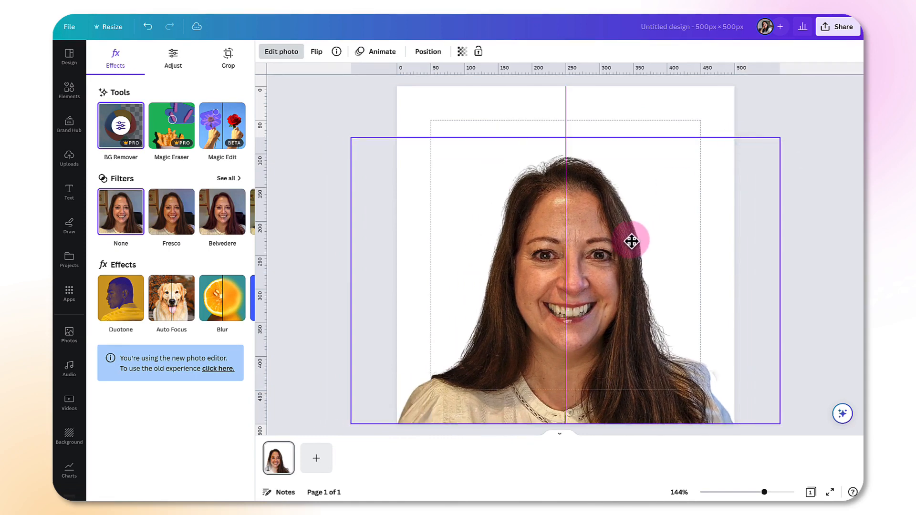
pyautogui.click(745, 112)
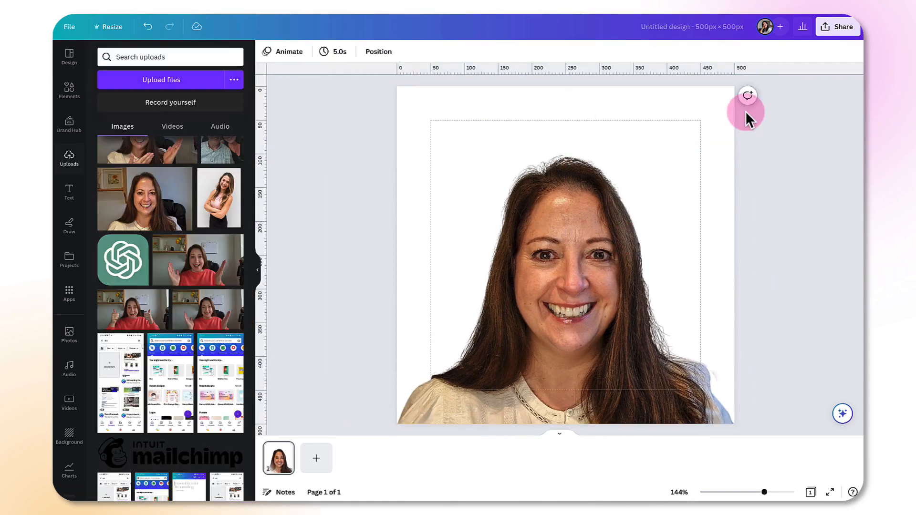
pyautogui.click(832, 29)
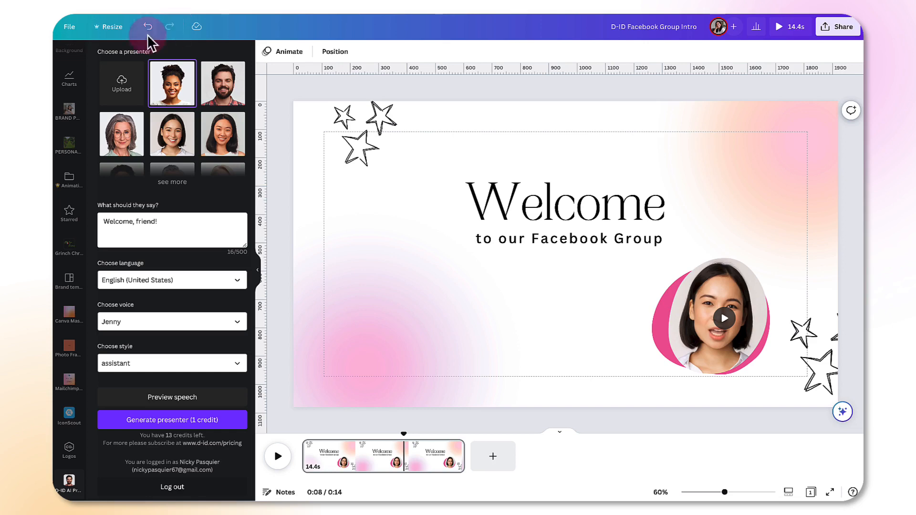
# - In the D-ID Facebook Group Intro design, upload the cut-out portrait as a custom presenter and select it
pyautogui.click(121, 85)
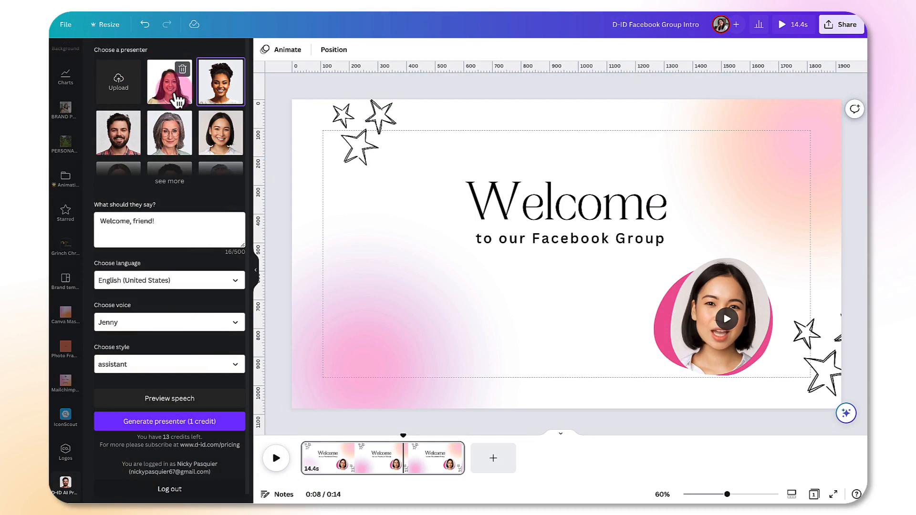
pyautogui.click(168, 99)
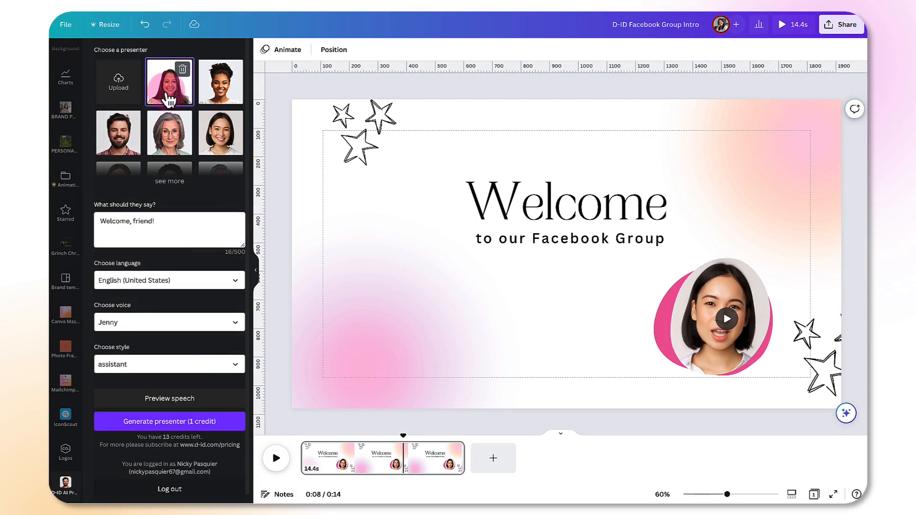
pyautogui.click(157, 224)
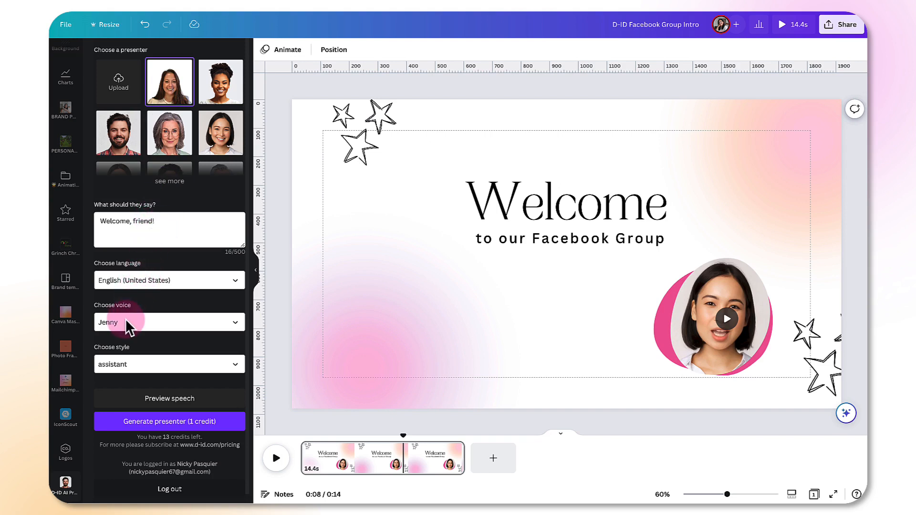
# - Generate the custom presenter with a talking-avatar introduction script, English (United Kingdom) and voice Abbi, and place the video in the first page's empty frame
pyautogui.click(105, 366)
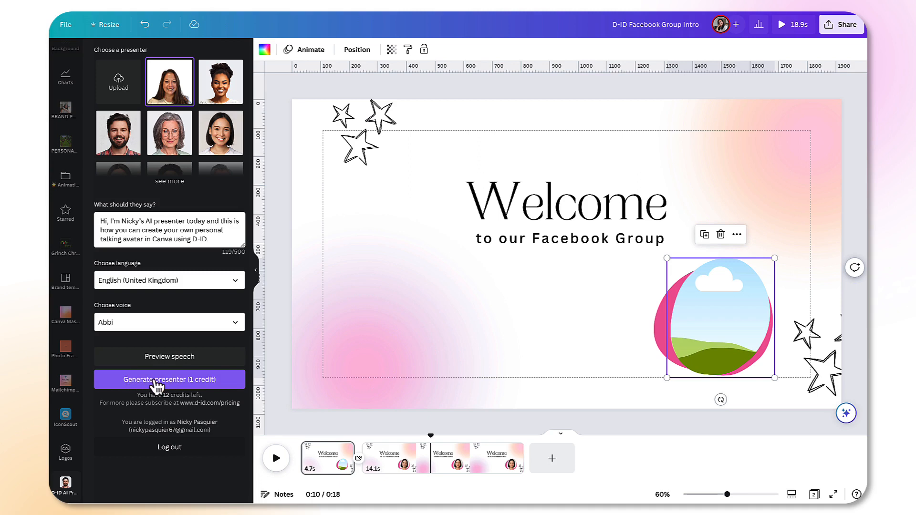
pyautogui.click(157, 384)
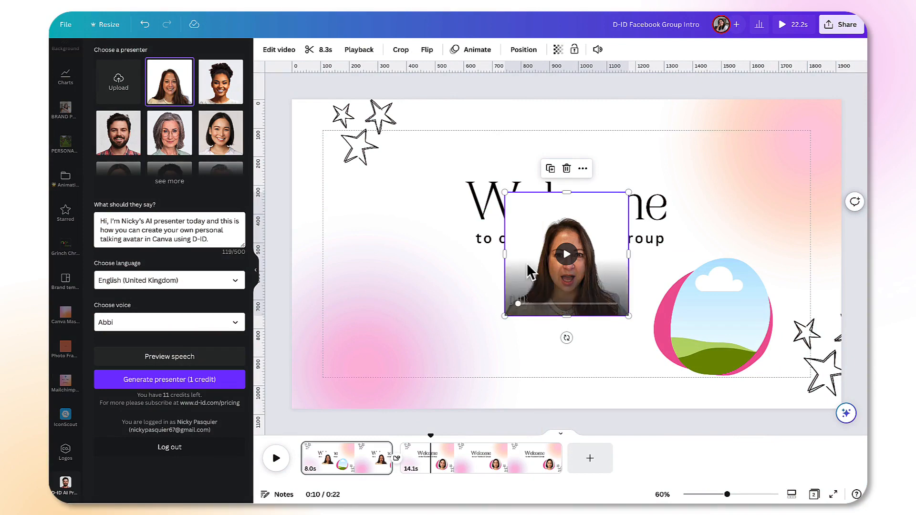
pyautogui.moveTo(528, 265); pyautogui.dragTo(678, 315)
pyautogui.click(586, 323)
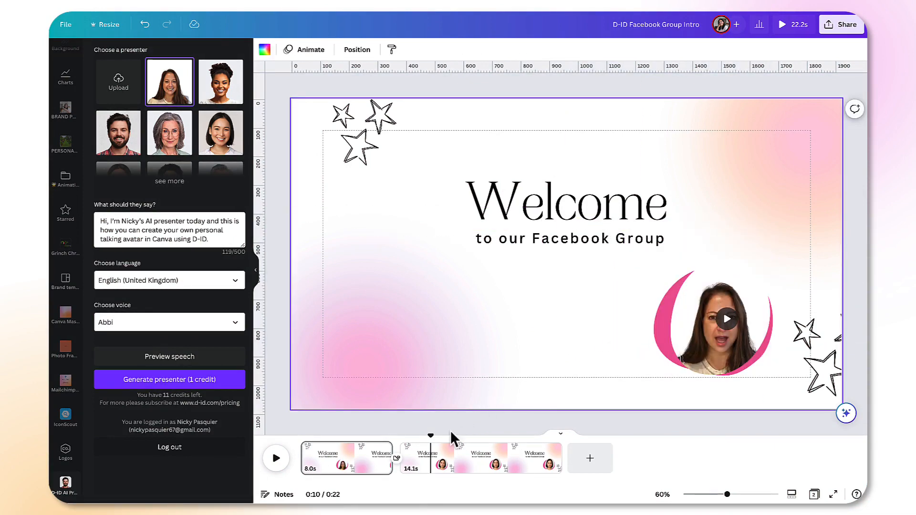
# - Play the first page from near its beginning with the side panel collapsed to review the custom talking presenter, and pause it
pyautogui.moveTo(429, 437); pyautogui.dragTo(314, 446)
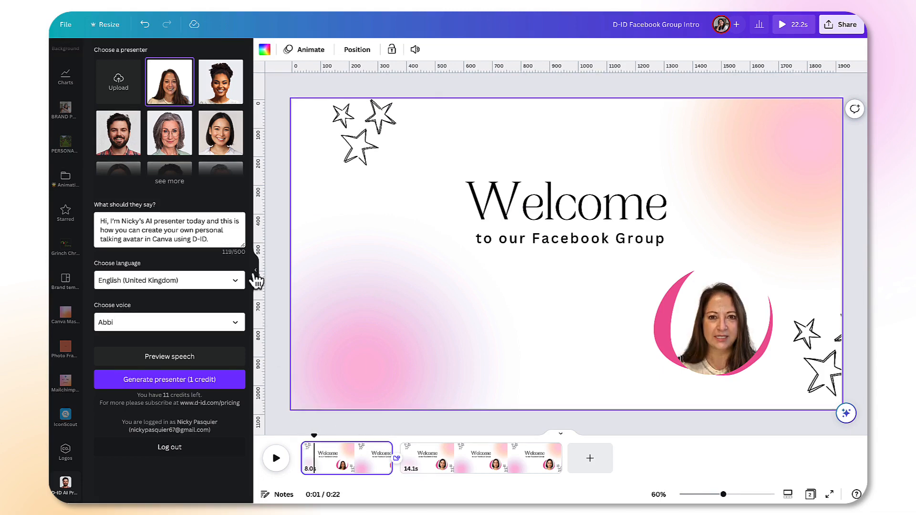
pyautogui.click(255, 270)
pyautogui.click(106, 459)
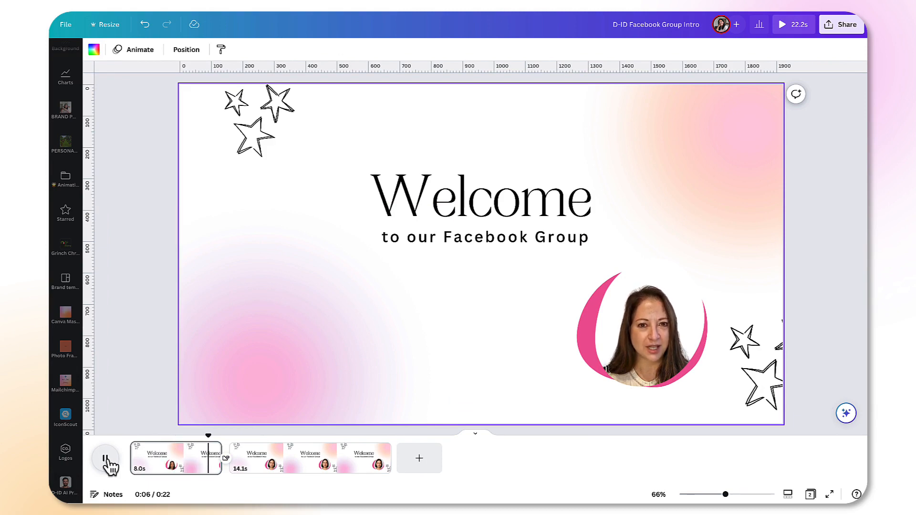
pyautogui.click(106, 459)
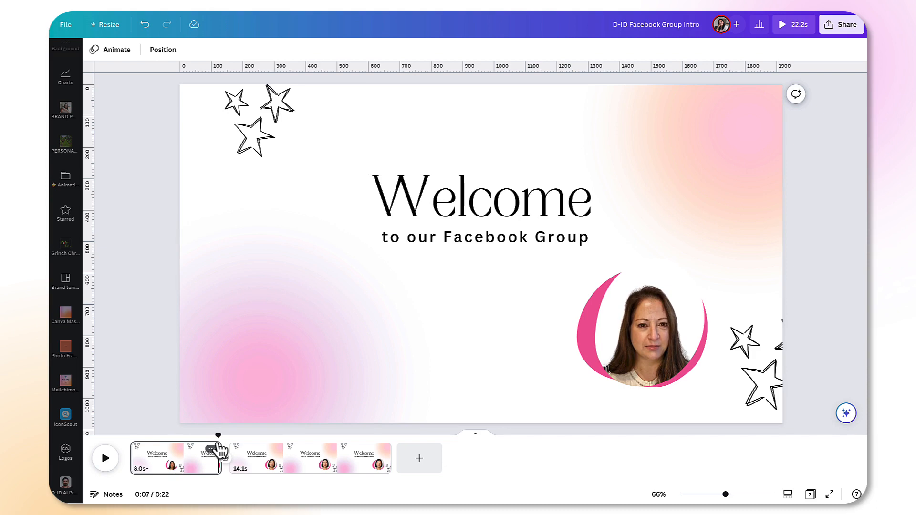